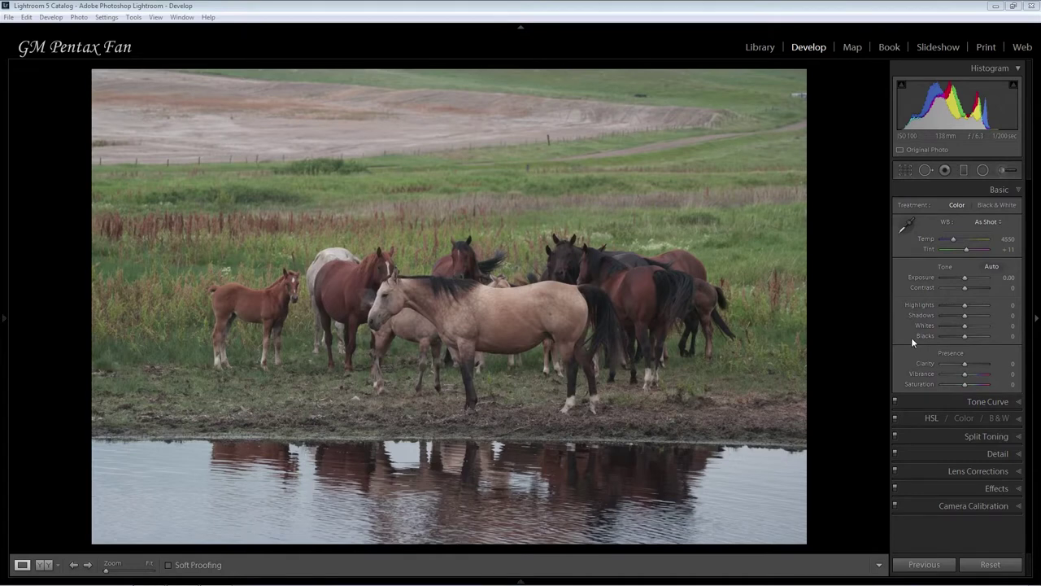
# Show the punchier horse edit and raise Whites to +67 while previewing highlight clipping.
pyautogui.click(505, 6)
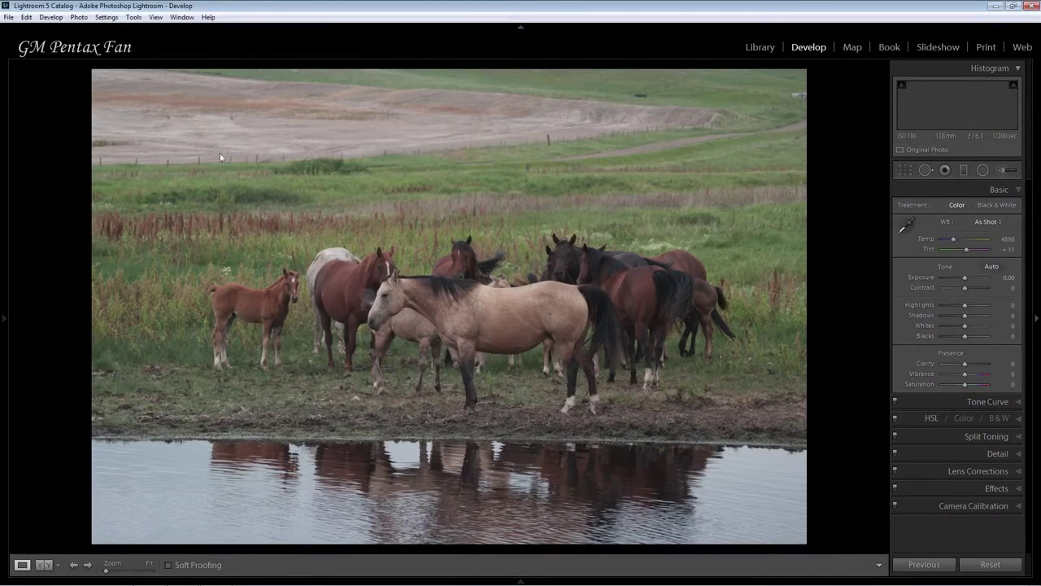
pyautogui.moveTo(6, 324)
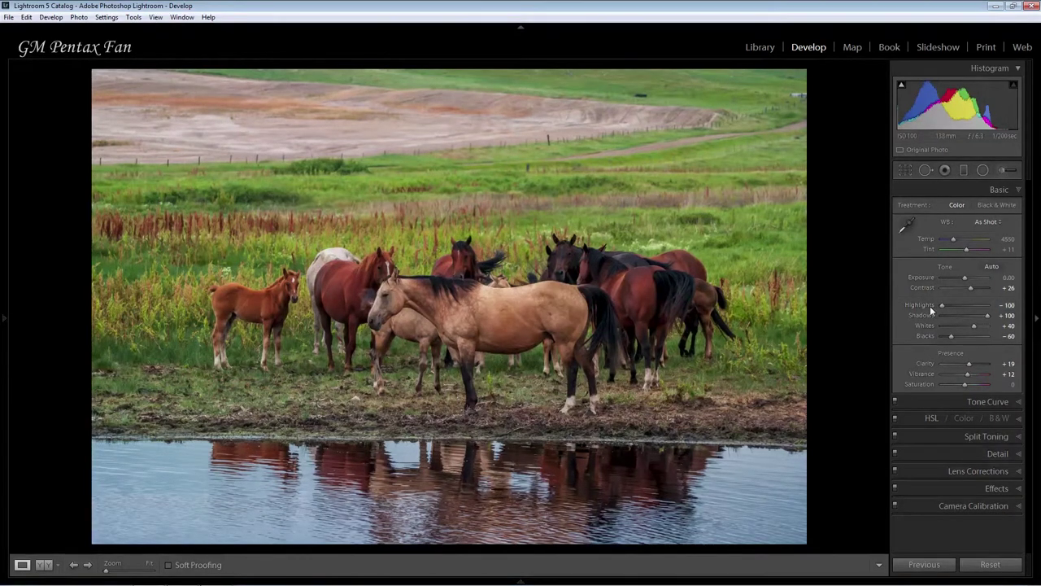
pyautogui.moveTo(970, 330); pyautogui.dragTo(979, 329)
pyautogui.keyDown('alt'); pyautogui.click(971, 329); pyautogui.keyUp('alt')
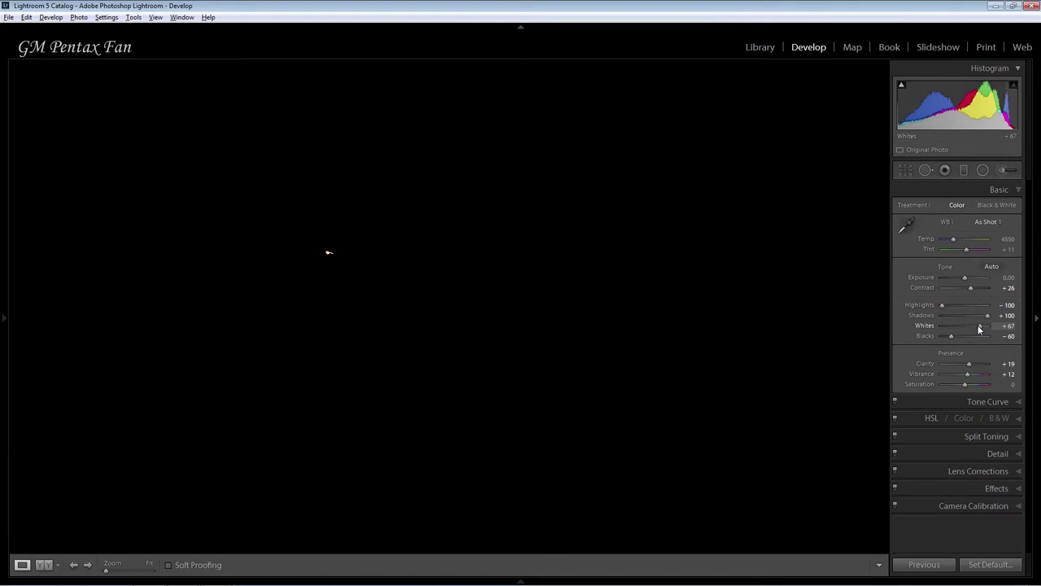
# Lower Whites to +40, then test Blacks at -88 with the clipping preview and undo to -60.
pyautogui.moveTo(979, 328); pyautogui.dragTo(979, 329)
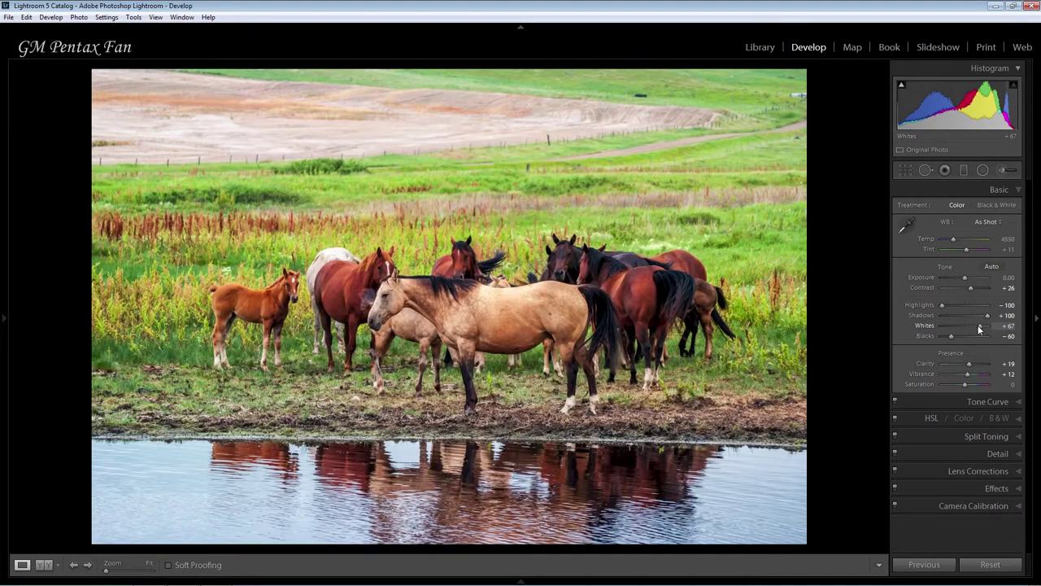
pyautogui.moveTo(979, 329); pyautogui.dragTo(972, 329)
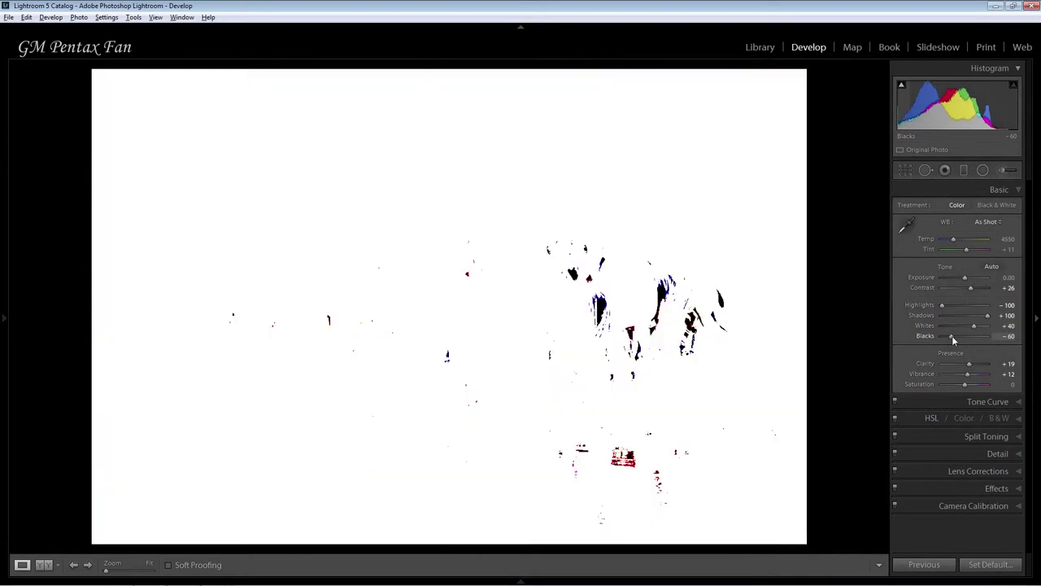
pyautogui.keyDown('alt'); pyautogui.click(951, 336); pyautogui.keyUp('alt')
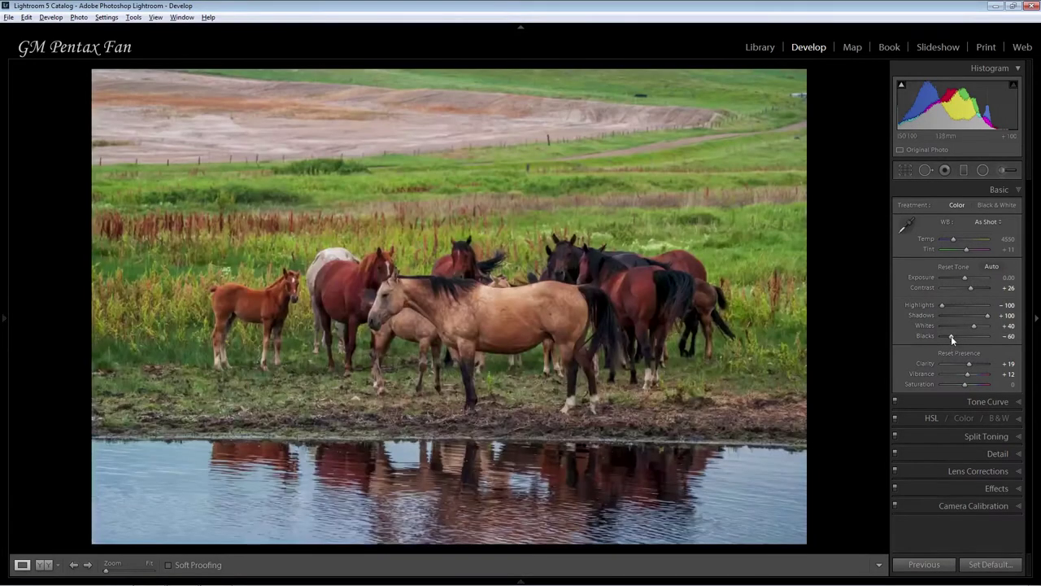
pyautogui.keyDown('alt'); pyautogui.click(951, 335); pyautogui.keyUp('alt')
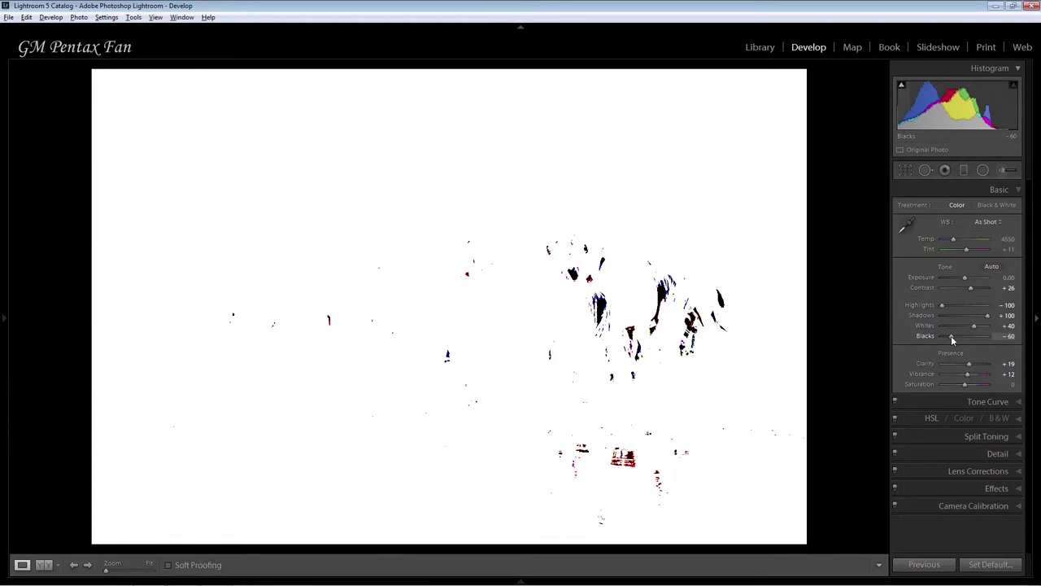
pyautogui.moveTo(950, 335); pyautogui.dragTo(944, 336)
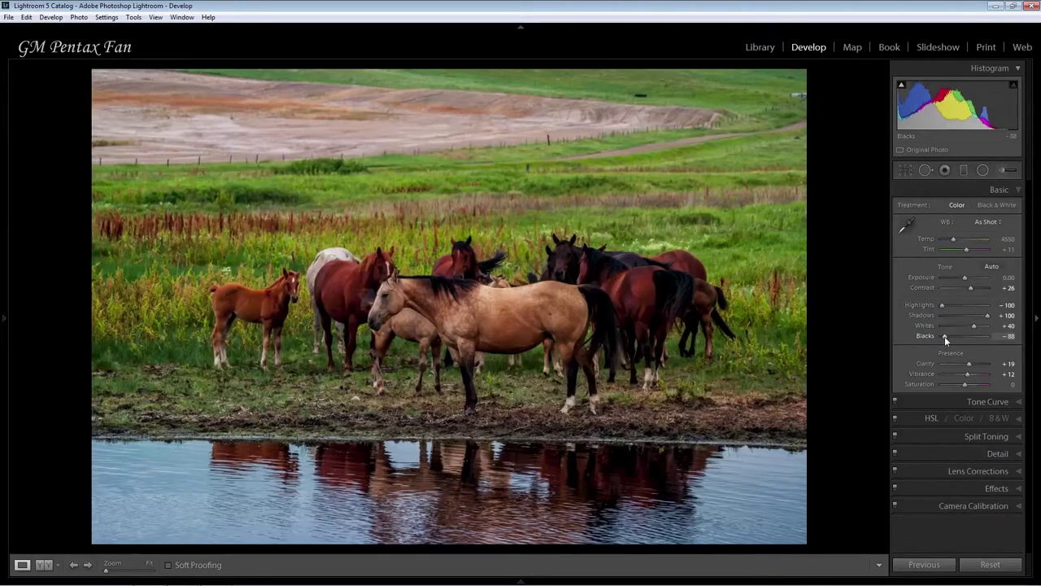
pyautogui.hotkey('ctrl', 'z')
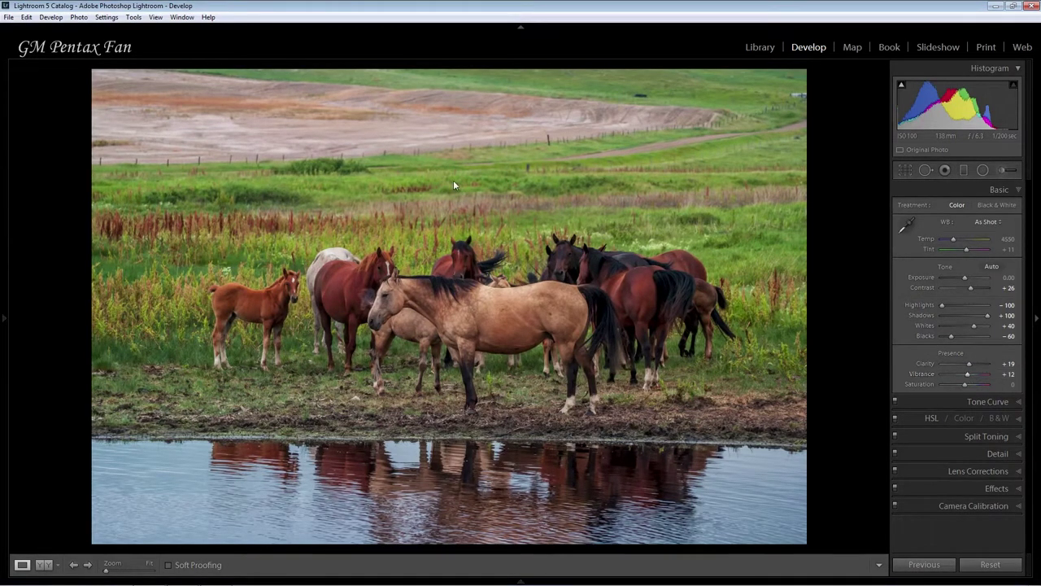
# Switch to Photoshop showing K200470-Edit.psd with its Darks, Midtones, Lights and BW Constrast groups.
pyautogui.click(184, 575)
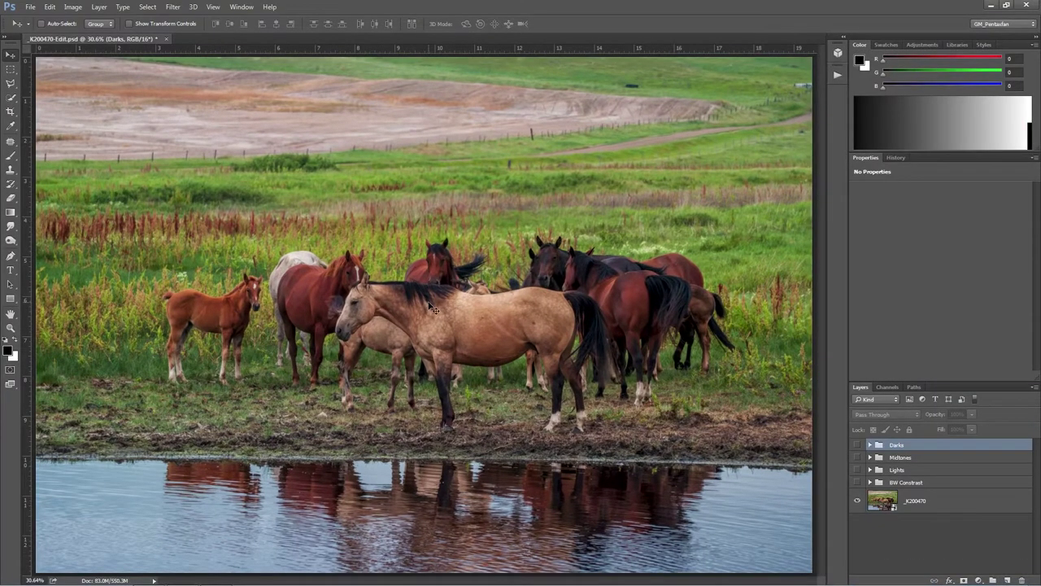
# Enable the BW Constrast group and its Gradient Map 1 layer to render the photo in black and white.
pyautogui.click(841, 75)
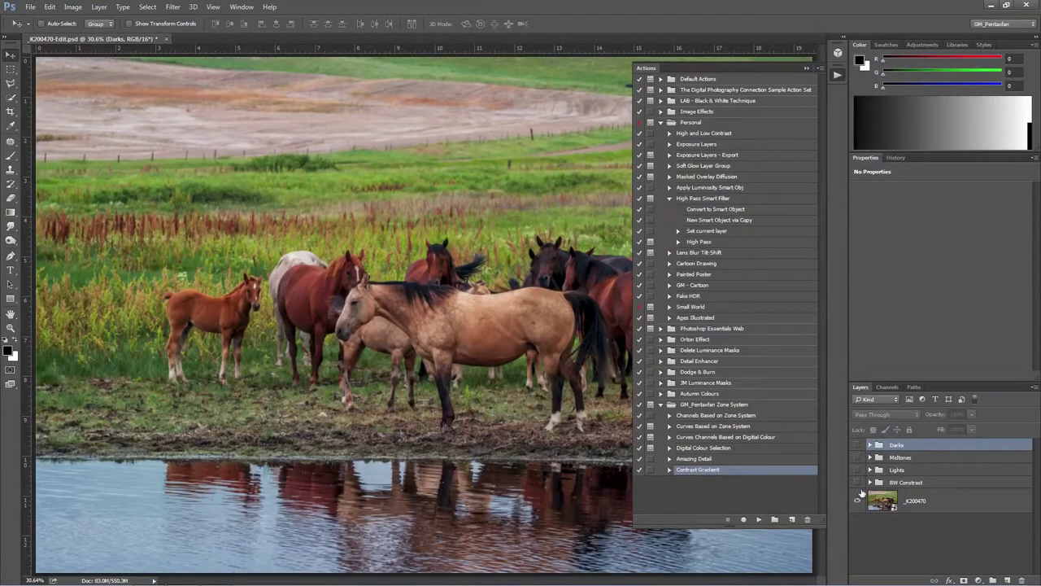
pyautogui.click(906, 483)
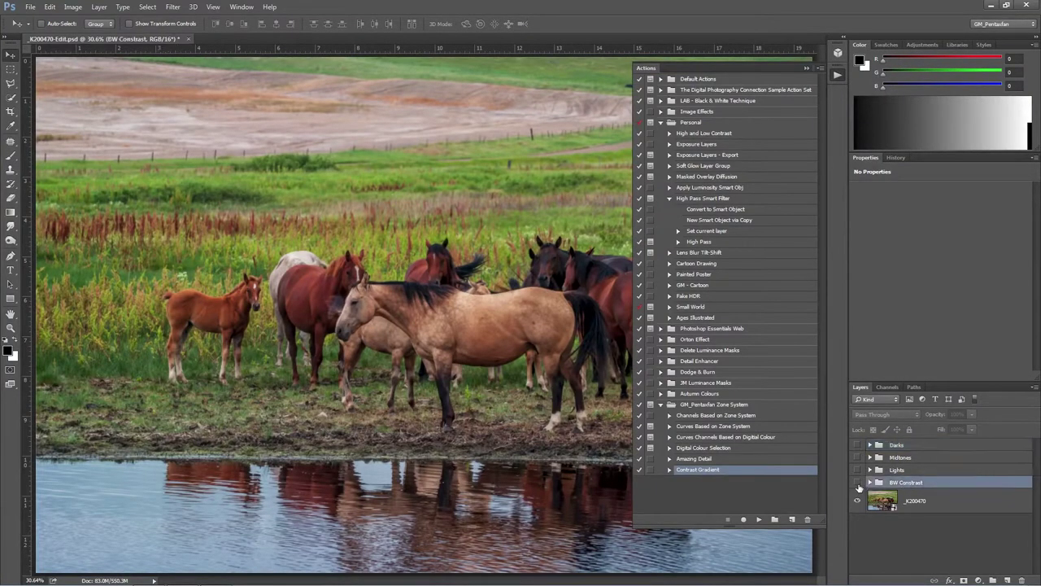
pyautogui.click(857, 483)
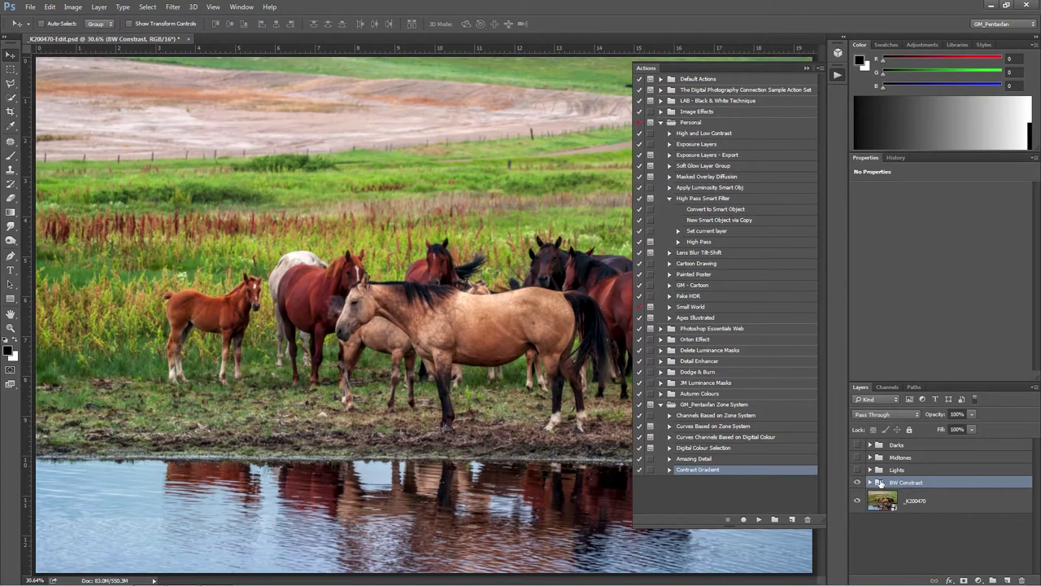
pyautogui.click(870, 483)
pyautogui.click(857, 525)
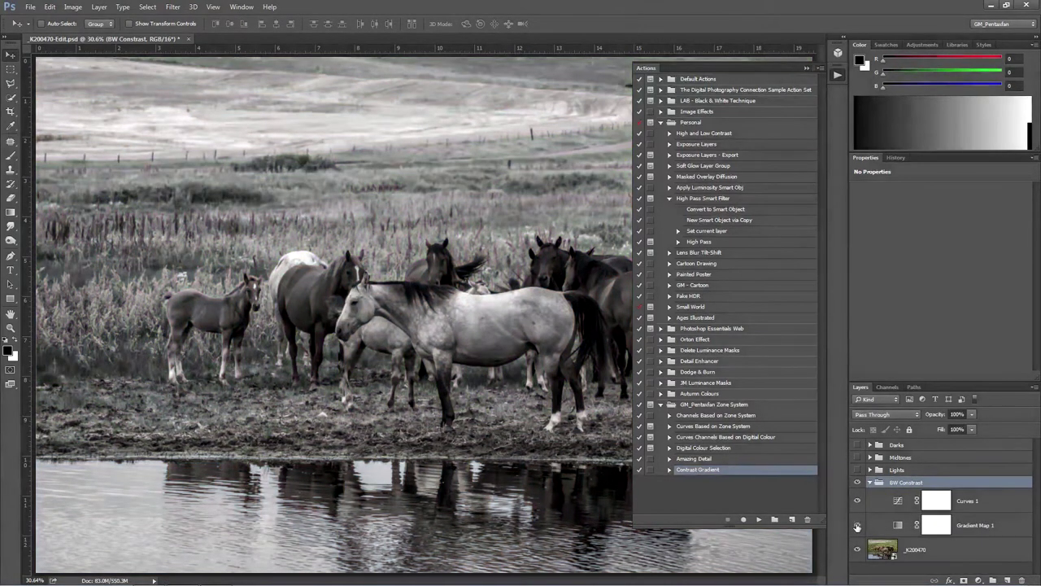
pyautogui.click(806, 69)
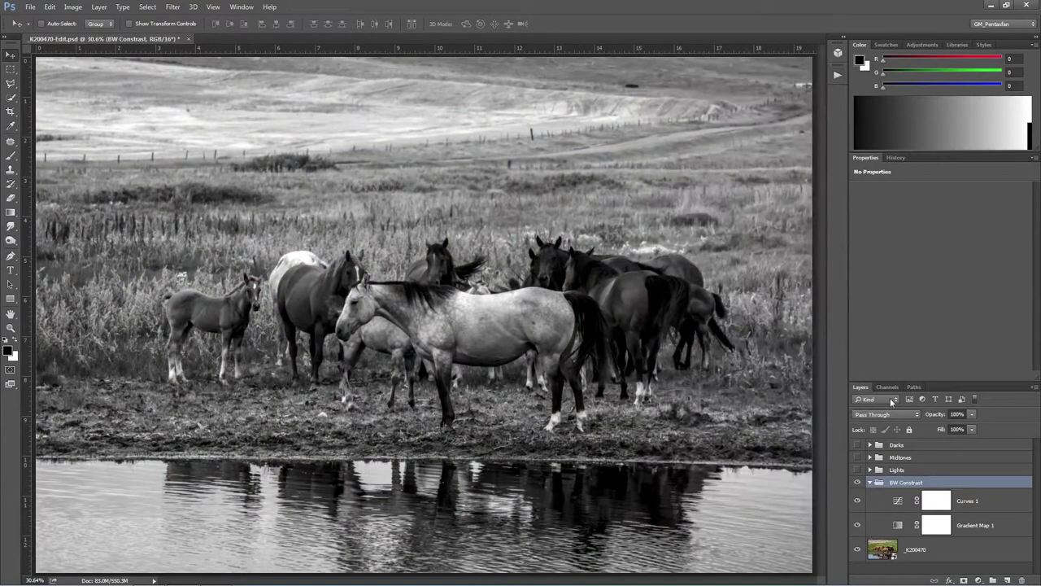
# On Curves 1, check black-point clipping and pull the white point slightly inward without clipping.
pyautogui.click(978, 526)
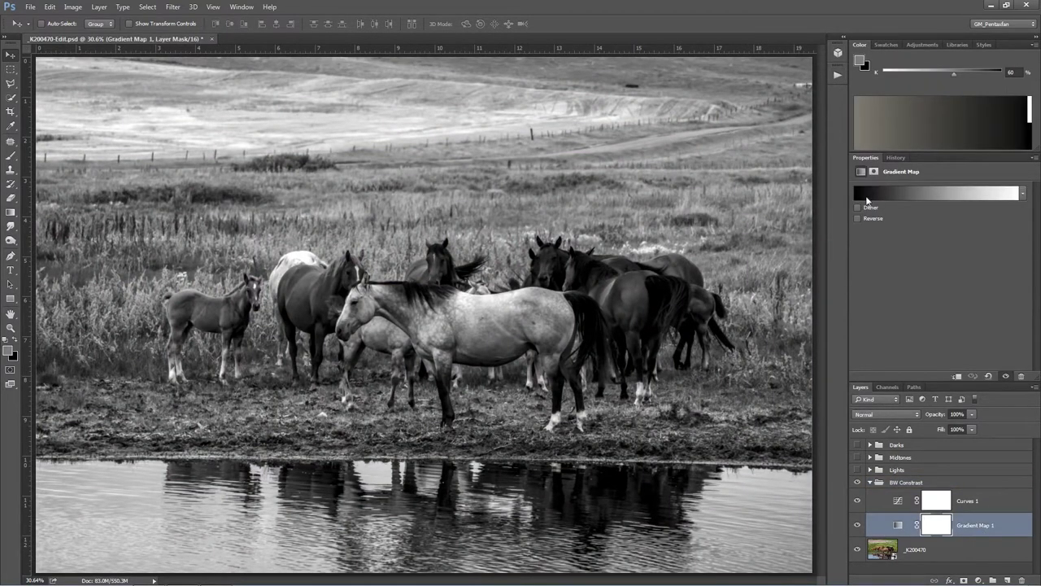
pyautogui.click(888, 501)
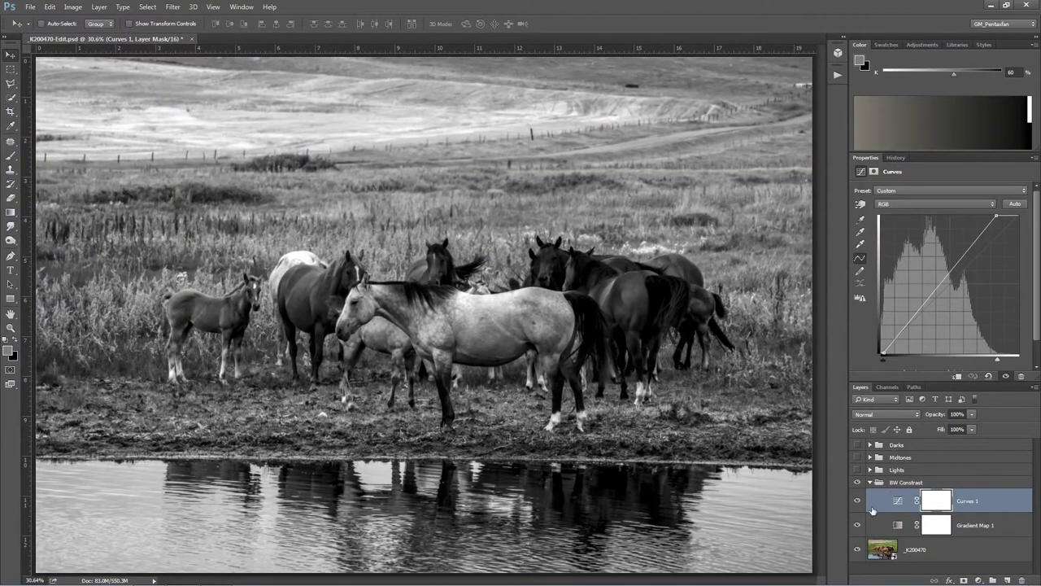
pyautogui.keyDown('alt'); pyautogui.click(882, 358); pyautogui.keyUp('alt')
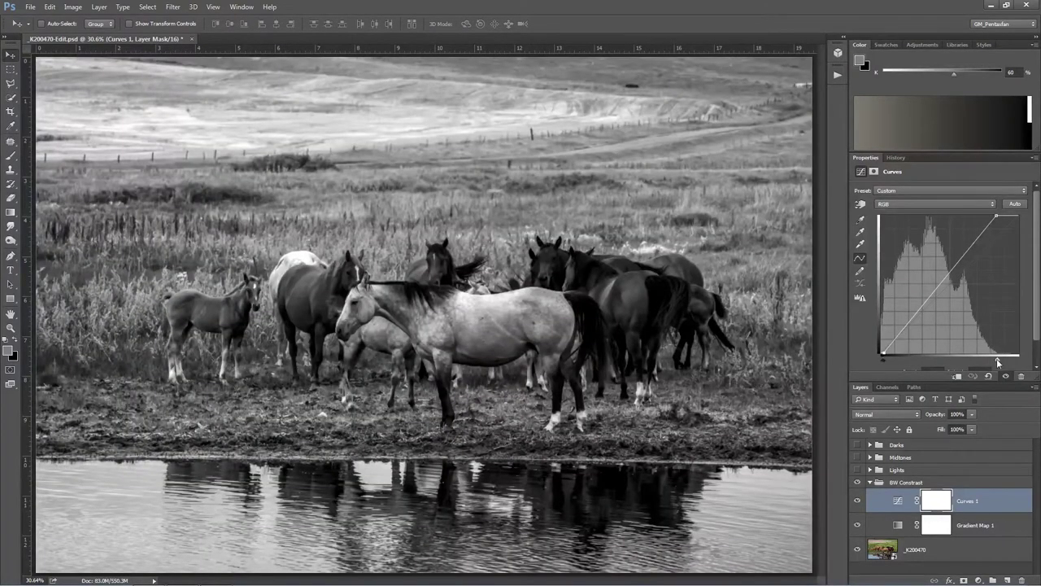
pyautogui.moveTo(999, 362); pyautogui.dragTo(1026, 365)
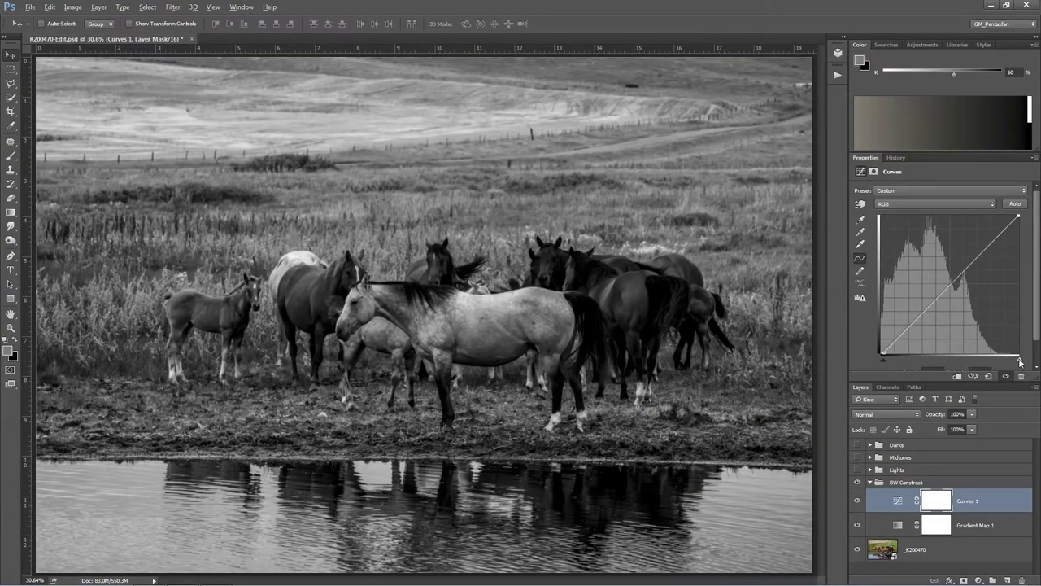
pyautogui.moveTo(1020, 362); pyautogui.dragTo(1002, 362)
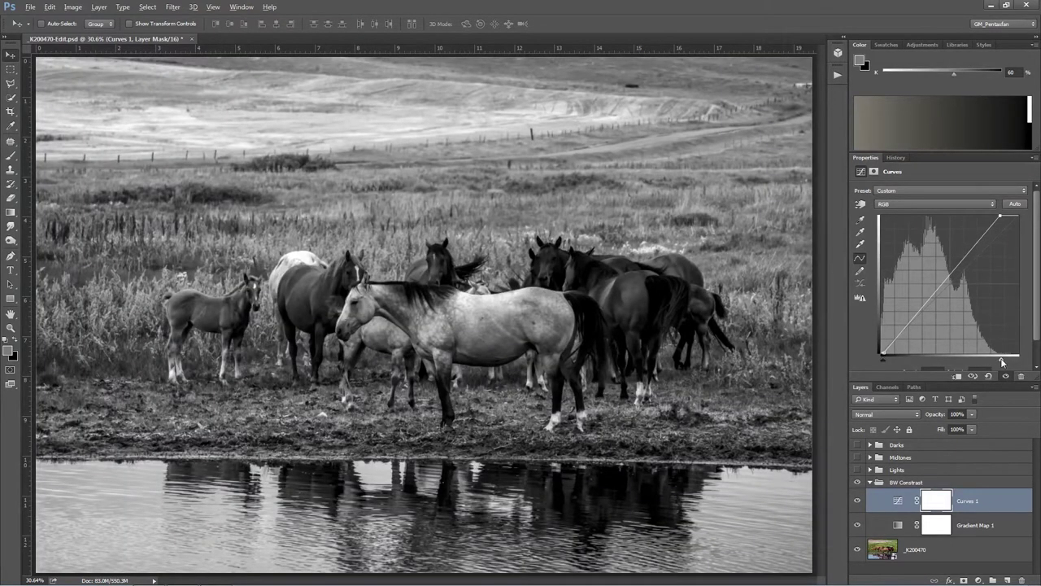
pyautogui.moveTo(1002, 362)
pyautogui.mouseDown()
pyautogui.moveTo(970, 362)
pyautogui.moveTo(999, 362)
pyautogui.mouseUp()
# Hide Gradient Map 1, compare the BW Constrast curve on and off in colour, and collapse the group.
pyautogui.click(858, 527)
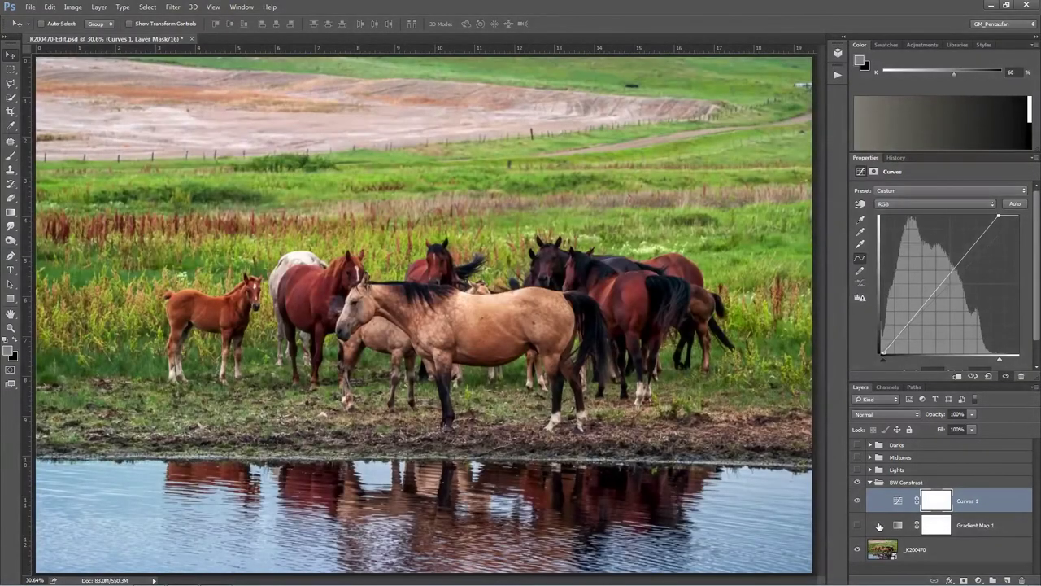
pyautogui.click(858, 483)
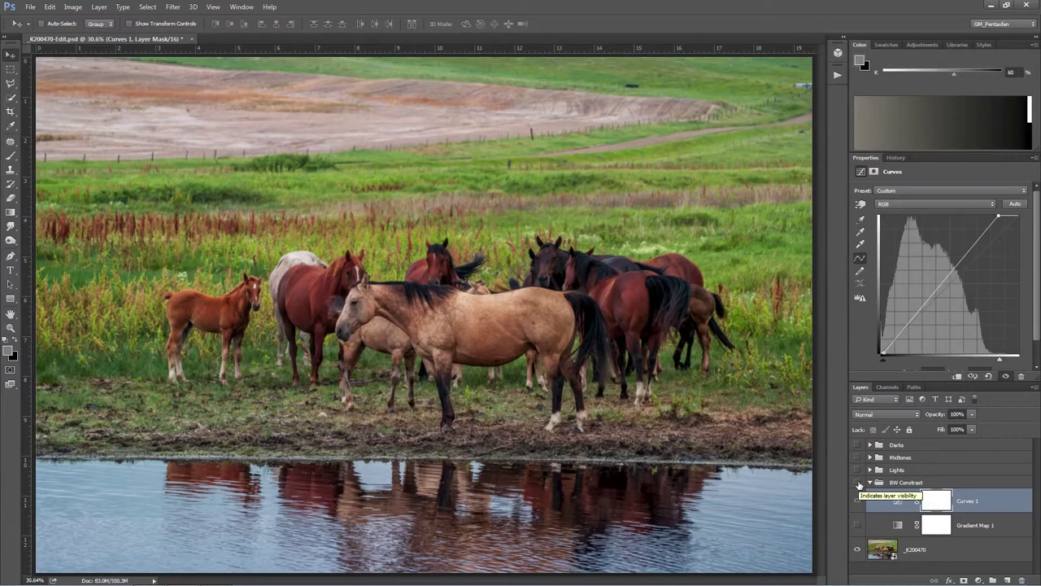
pyautogui.click(858, 483)
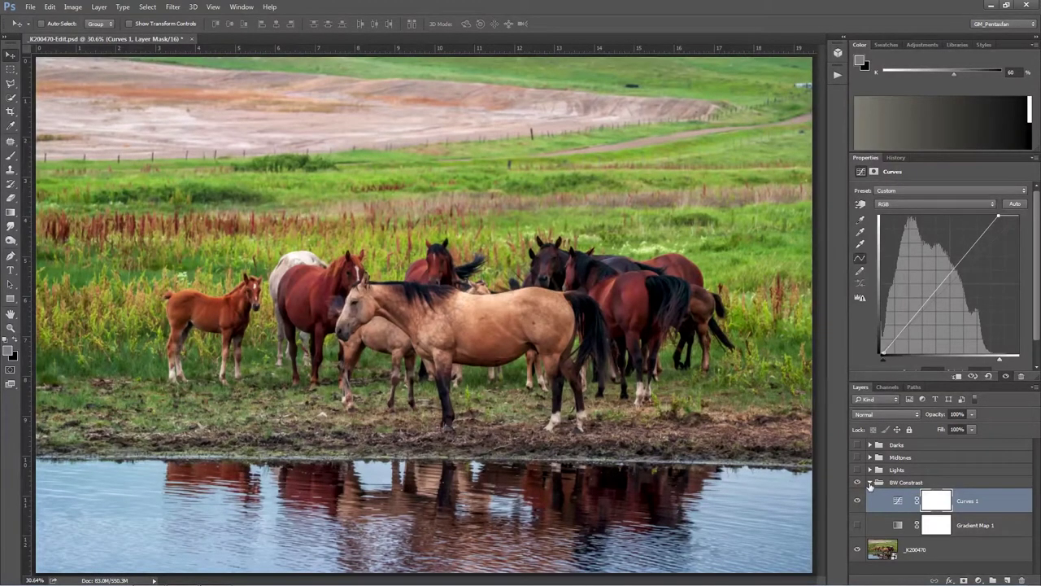
pyautogui.click(869, 486)
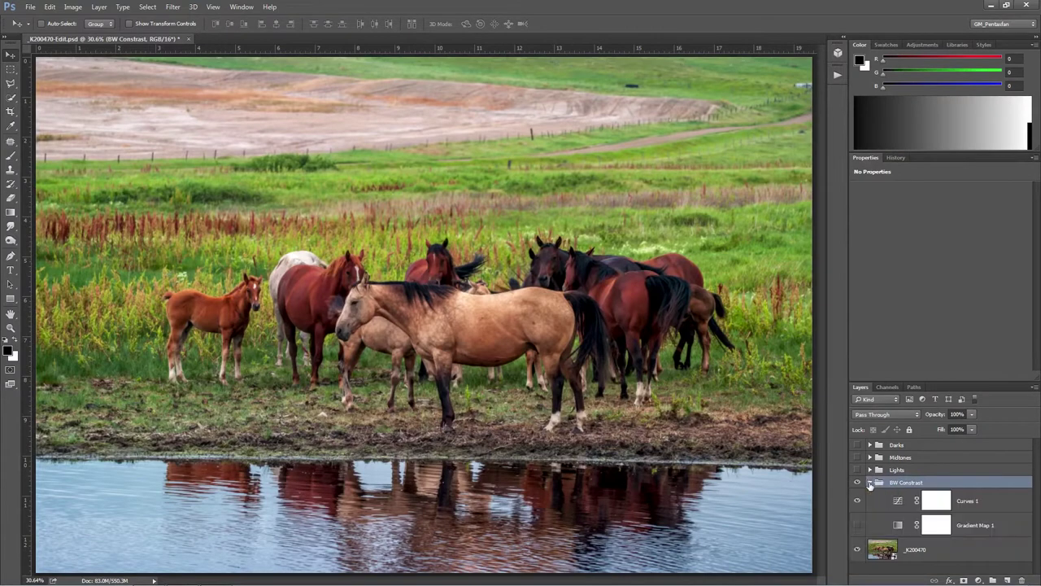
pyautogui.click(941, 499)
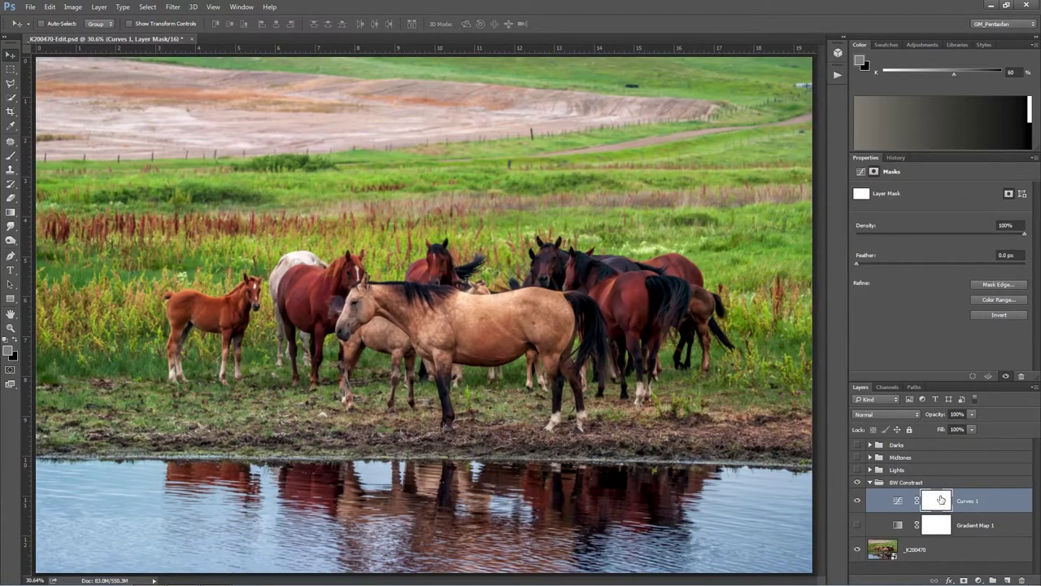
pyautogui.click(870, 482)
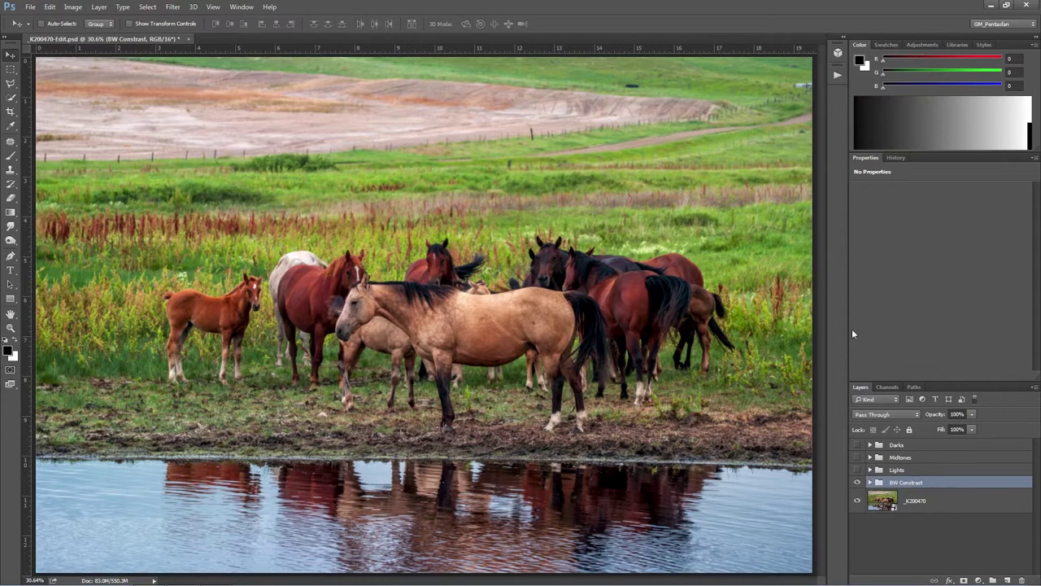
pyautogui.click(838, 74)
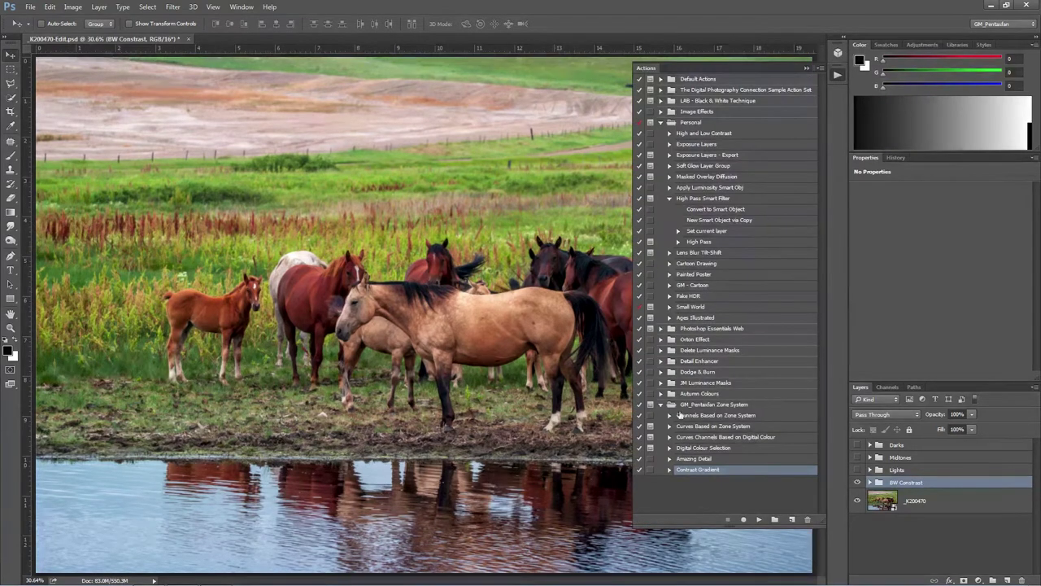
# Glance at the Zone channels, then return to the layers and expand the Lights group.
pyautogui.click(837, 75)
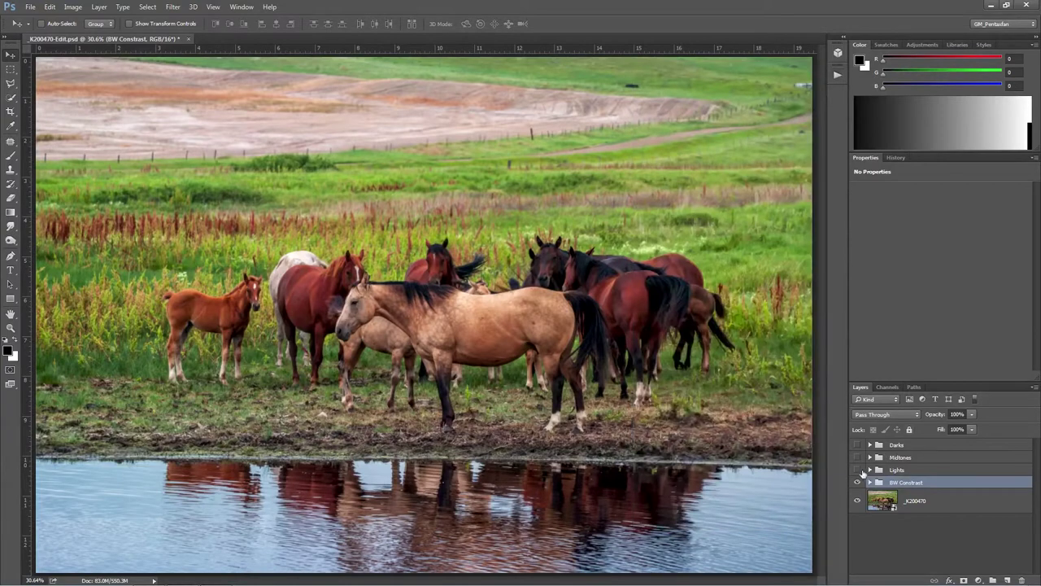
pyautogui.click(887, 387)
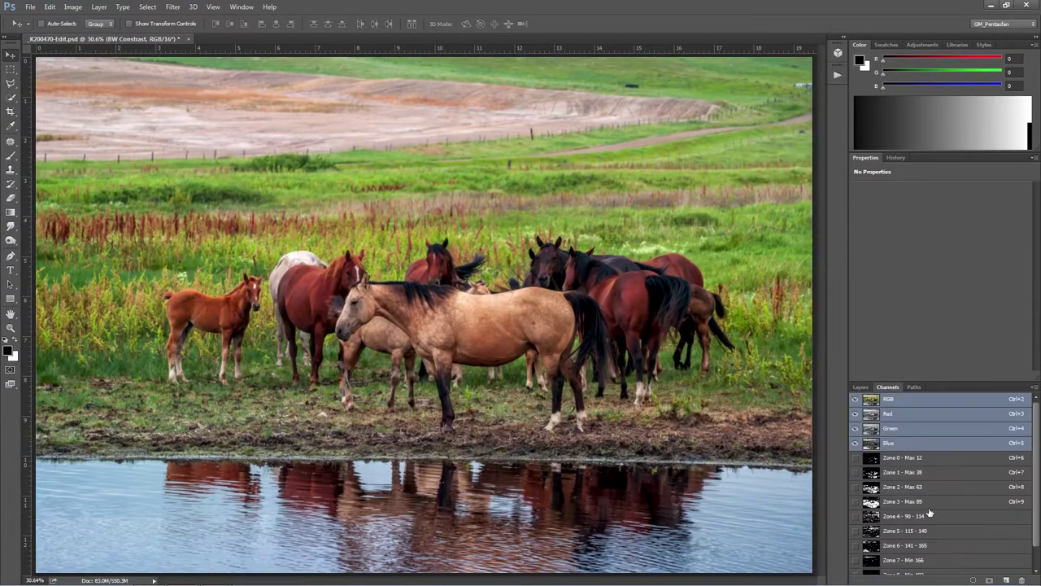
pyautogui.scroll(-1, 931, 502)
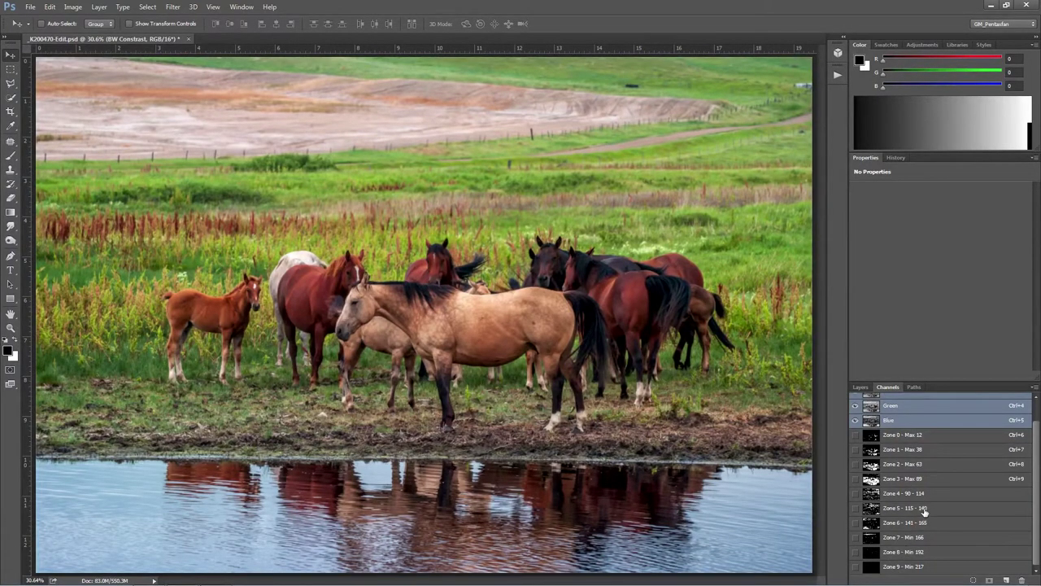
pyautogui.click(860, 387)
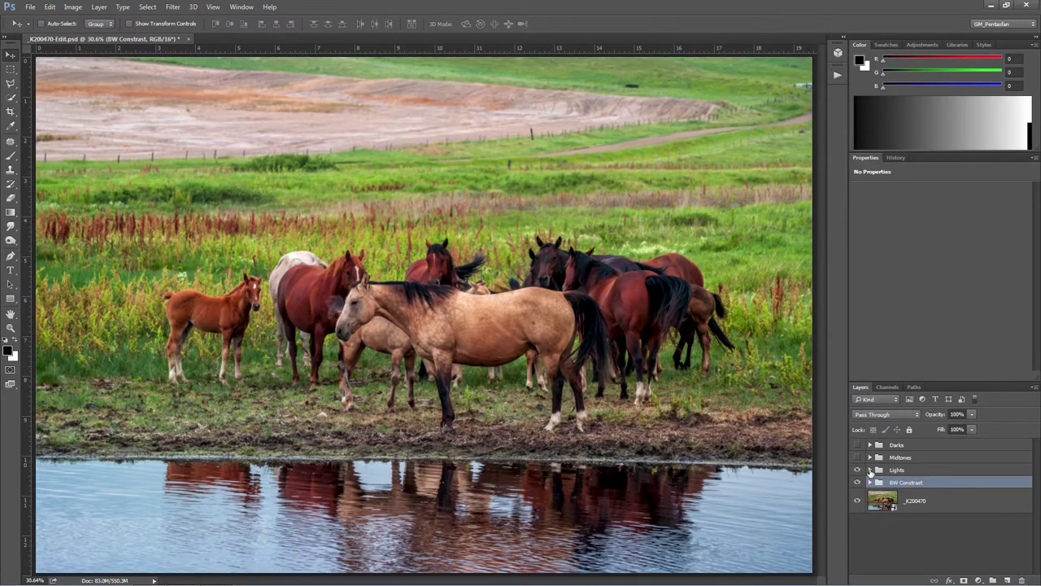
pyautogui.click(870, 469)
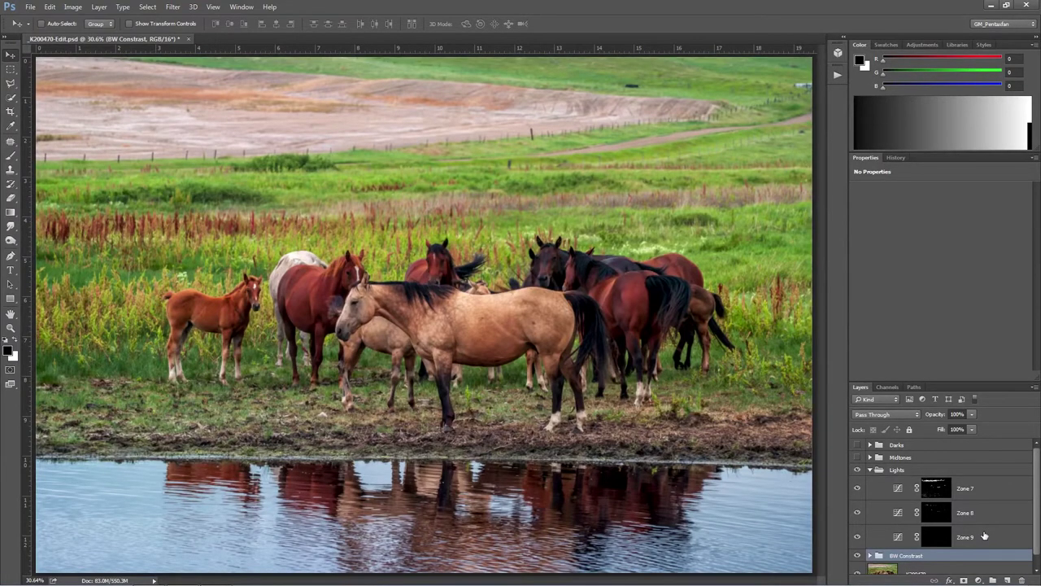
# Preview Zone 7's luminosity mask on the canvas, then show Zone 7's curve settings.
pyautogui.click(899, 488)
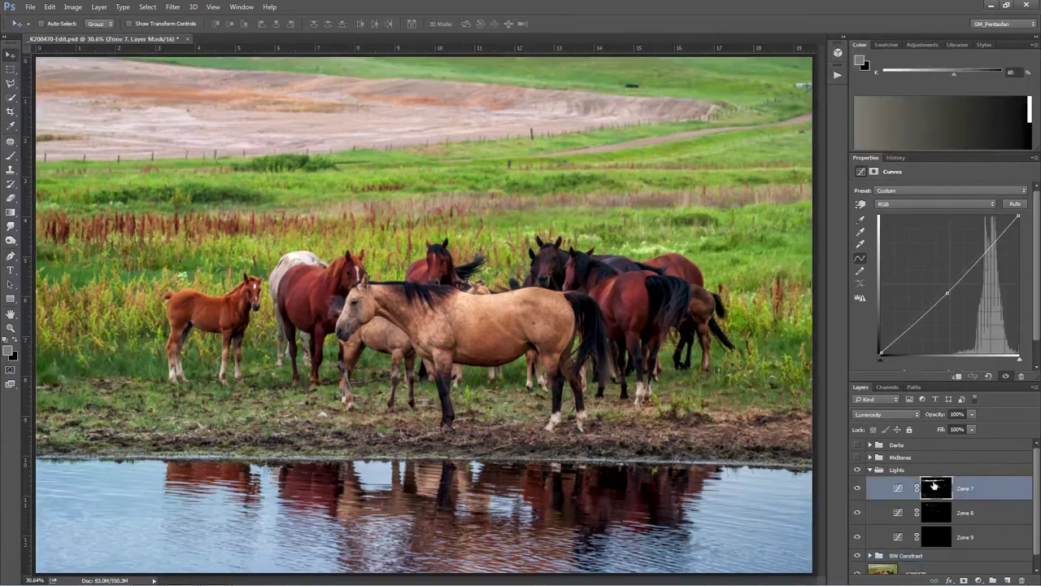
pyautogui.keyDown('alt'); pyautogui.click(935, 486); pyautogui.keyUp('alt')
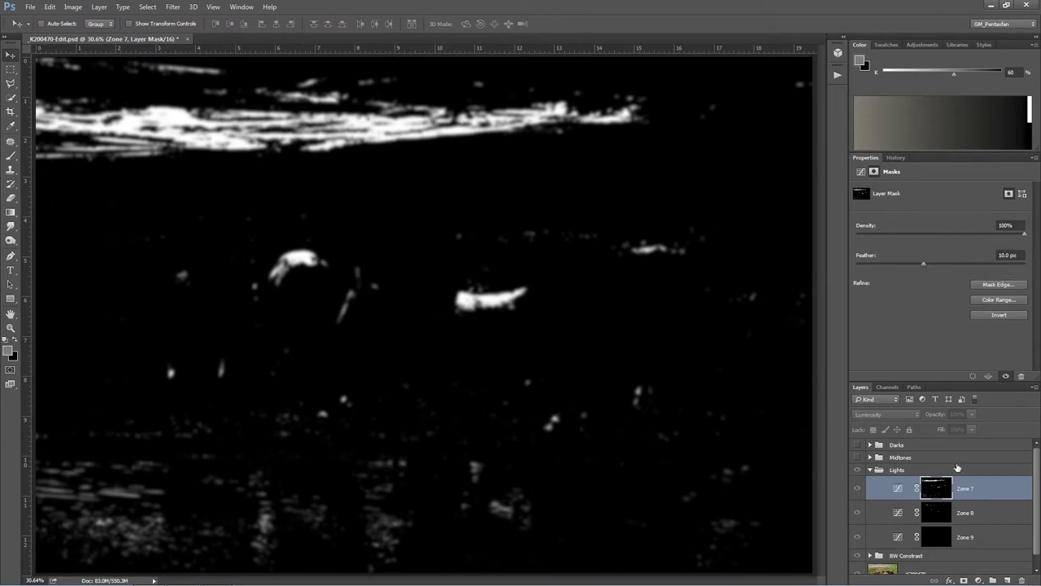
pyautogui.click(857, 488)
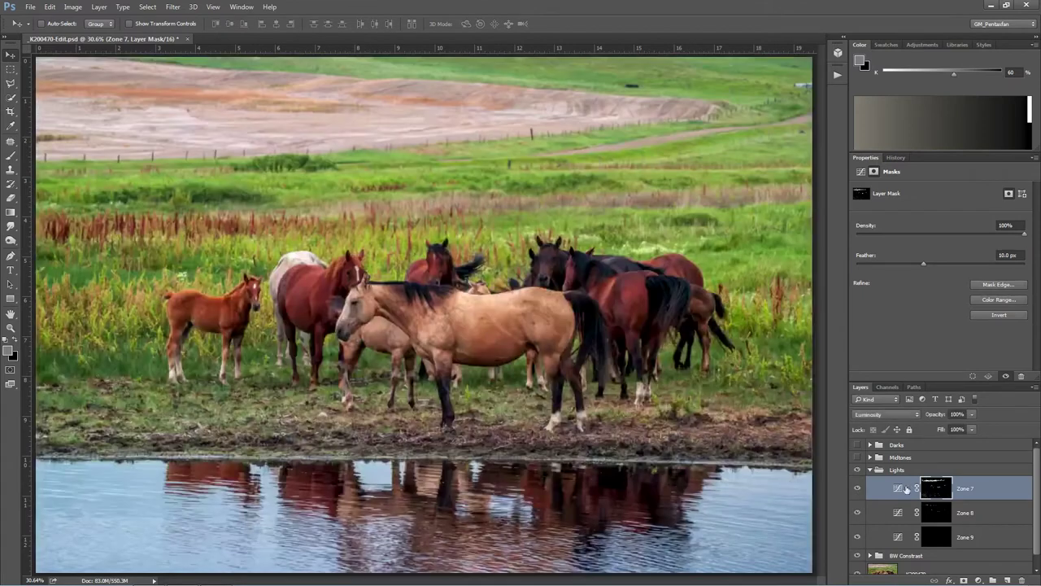
pyautogui.click(897, 488)
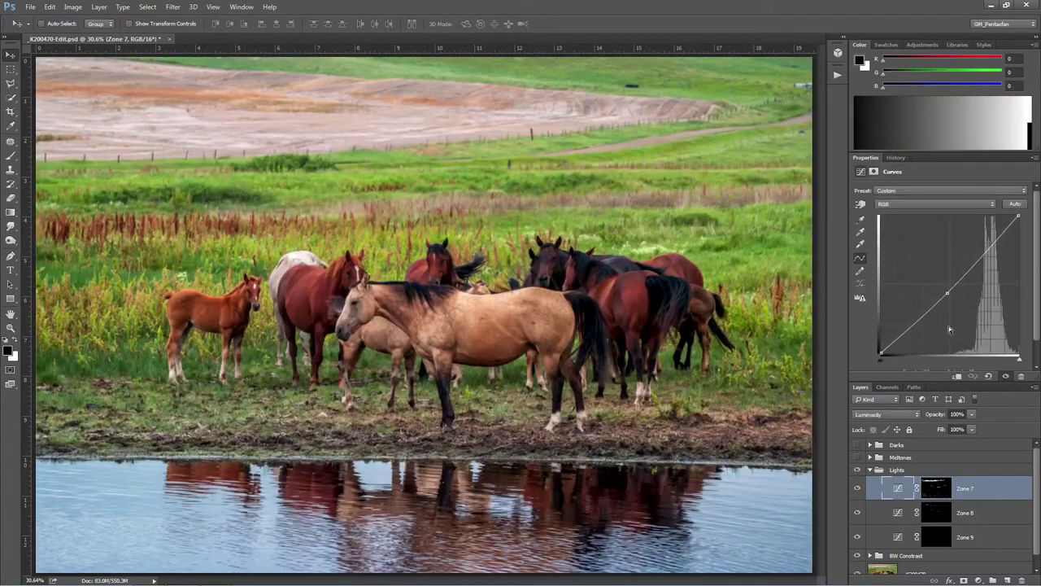
pyautogui.click(899, 512)
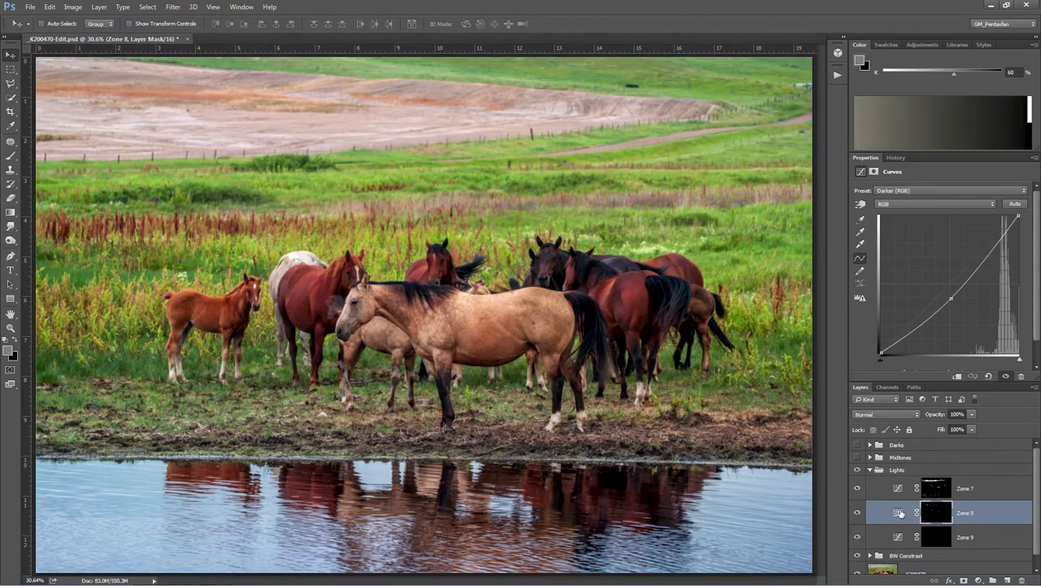
# Apply Darker (RGB) to Zone 7, brighten its curve, then settle it back near the diagonal.
pyautogui.click(918, 194)
pyautogui.click(918, 190)
pyautogui.click(870, 470)
pyautogui.click(869, 470)
pyautogui.click(898, 489)
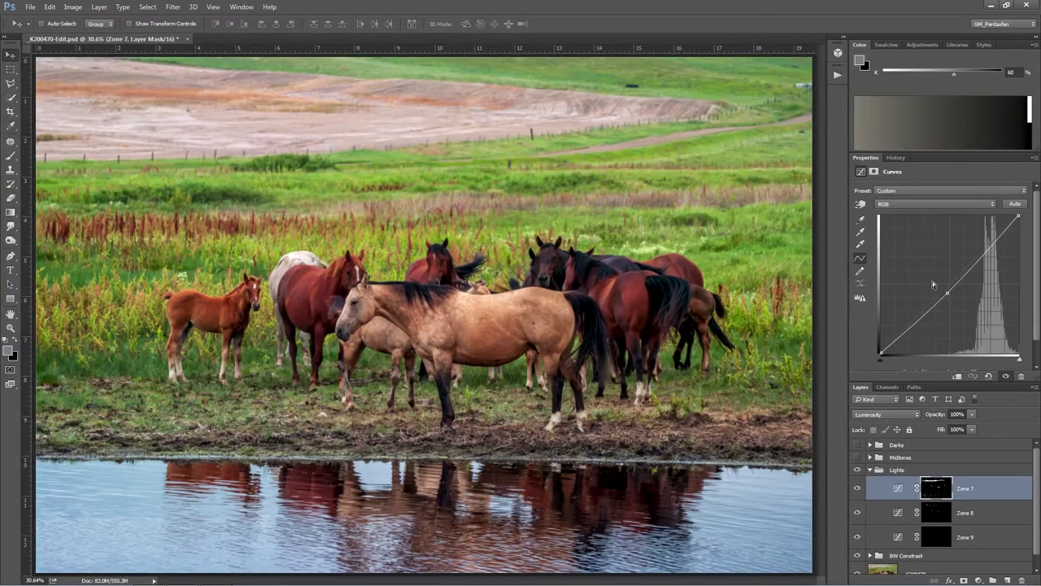
pyautogui.click(921, 190)
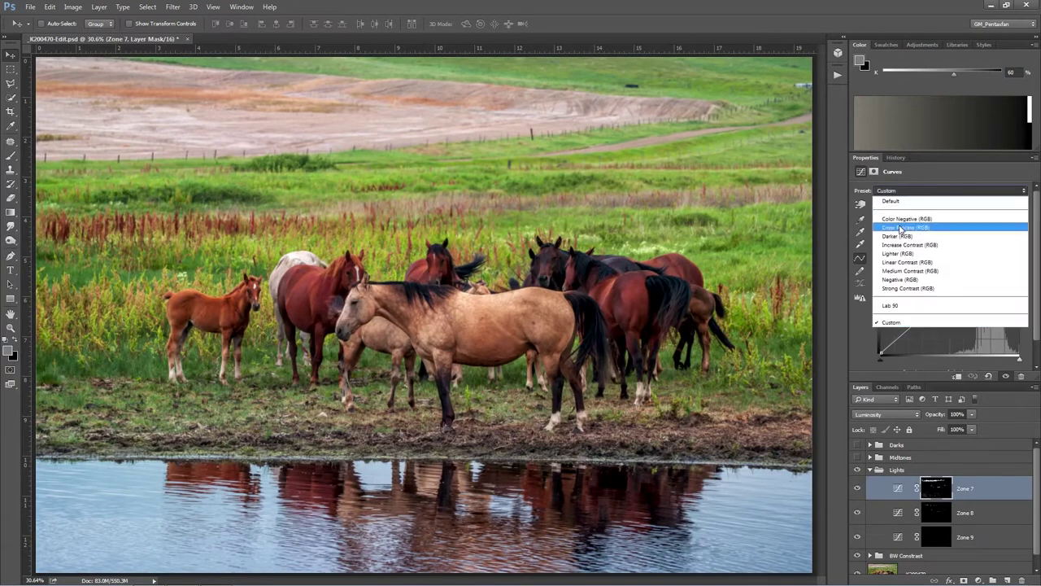
pyautogui.click(902, 236)
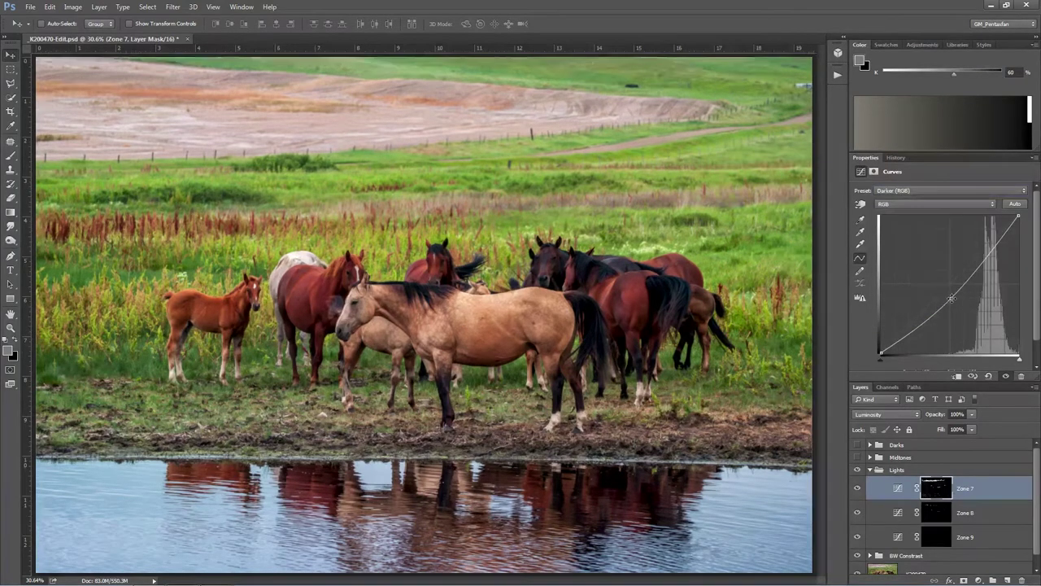
pyautogui.moveTo(951, 298); pyautogui.dragTo(949, 293)
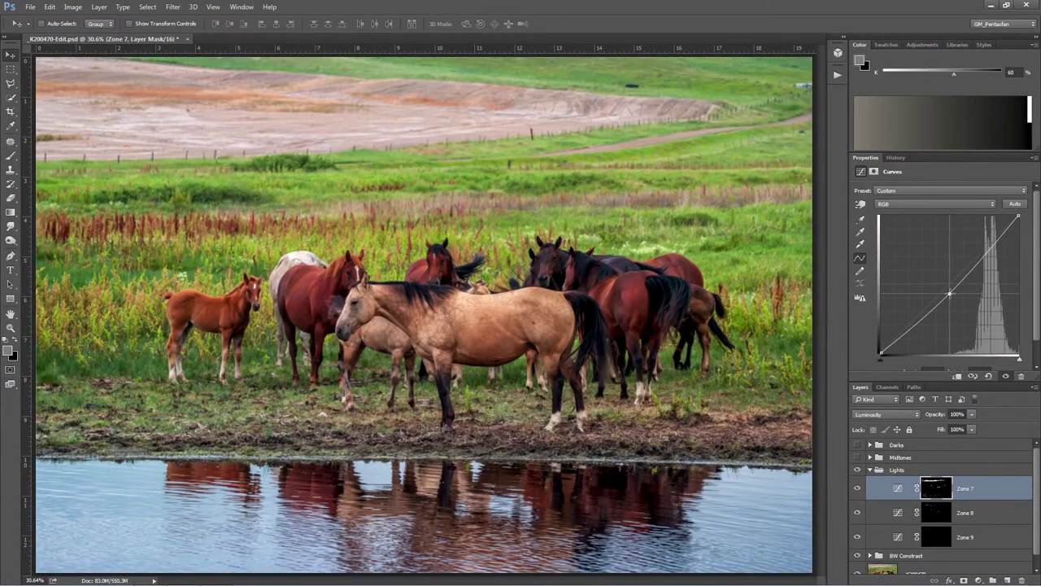
pyautogui.moveTo(950, 293); pyautogui.dragTo(918, 275)
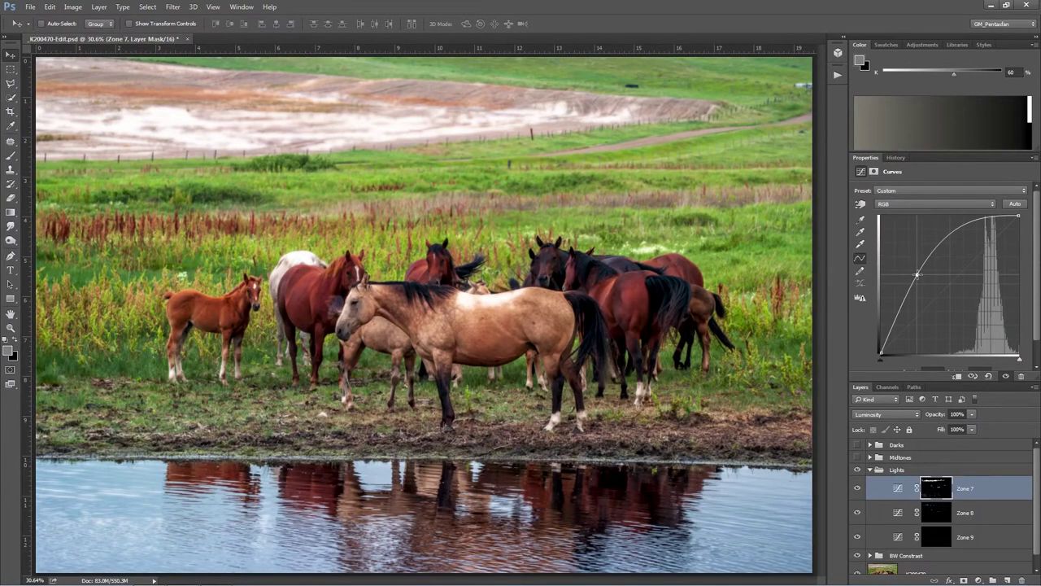
pyautogui.moveTo(918, 275); pyautogui.dragTo(945, 301)
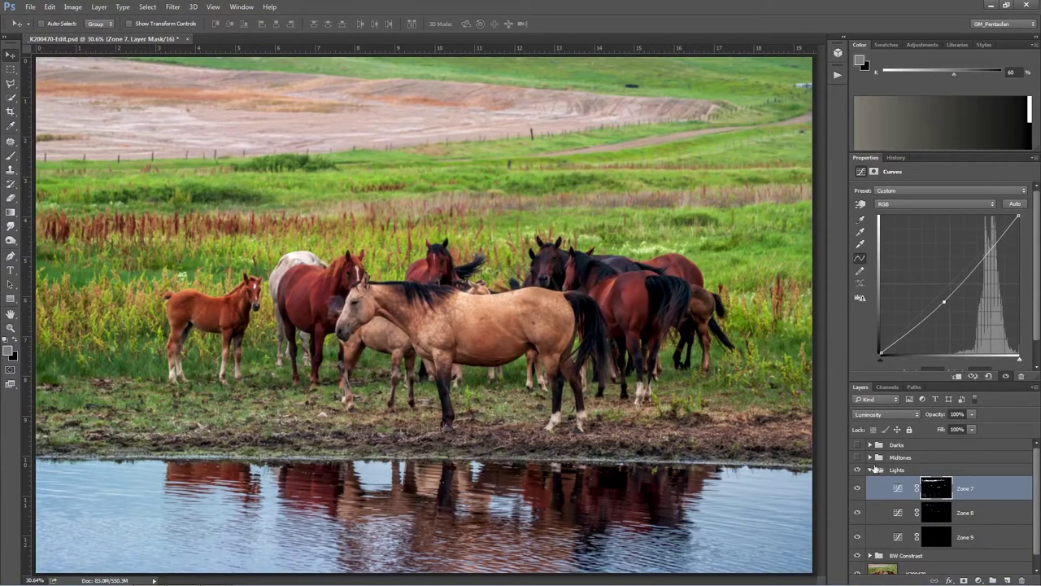
pyautogui.click(870, 469)
# Turn on and expand the Midtones group, previewing Zone 6's luminosity mask on the canvas.
pyautogui.click(869, 457)
pyautogui.click(858, 459)
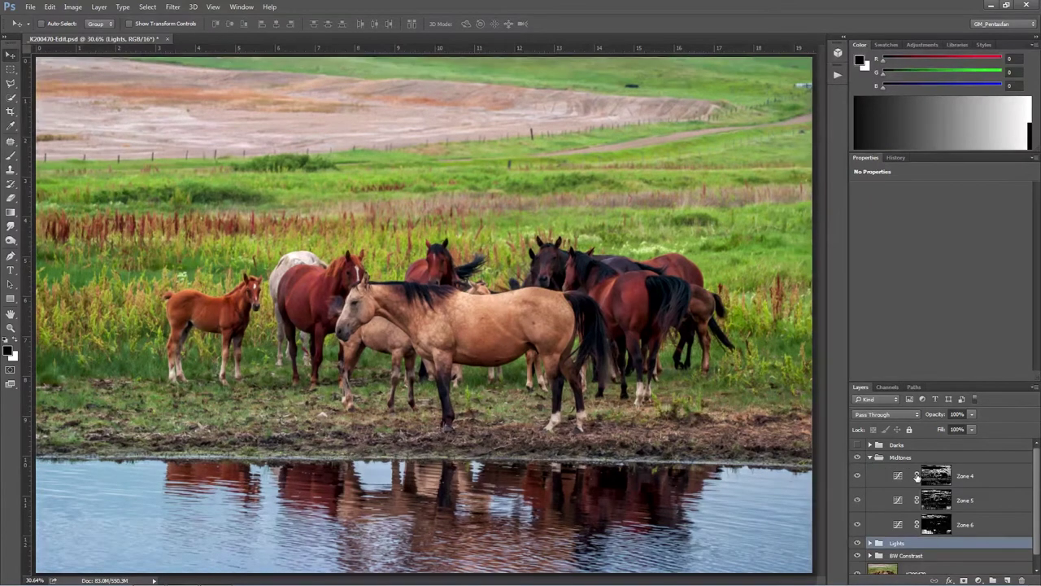
pyautogui.click(898, 525)
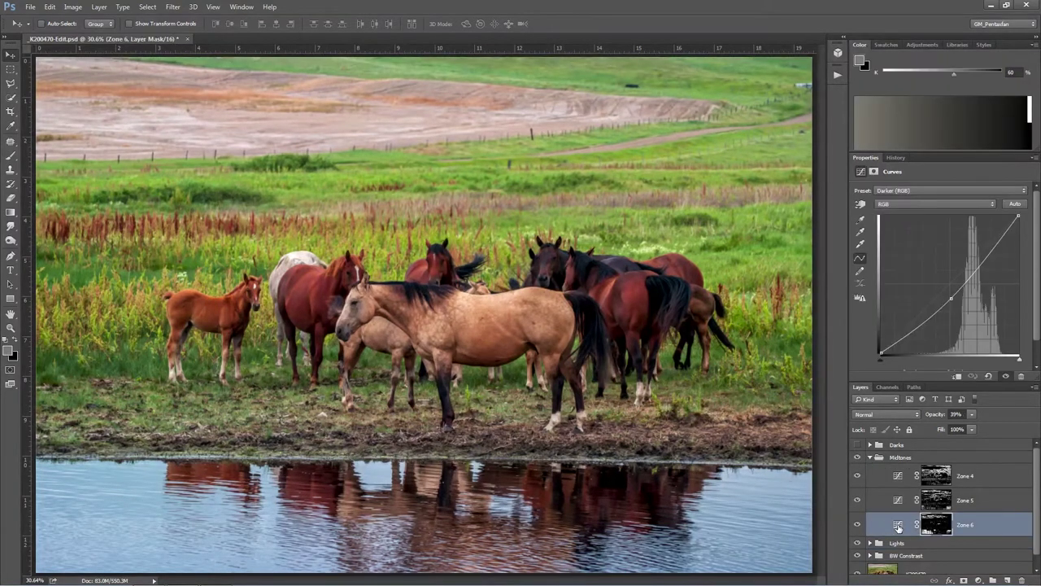
pyautogui.press('alt')
pyautogui.keyDown('alt'); pyautogui.click(938, 523); pyautogui.keyUp('alt')
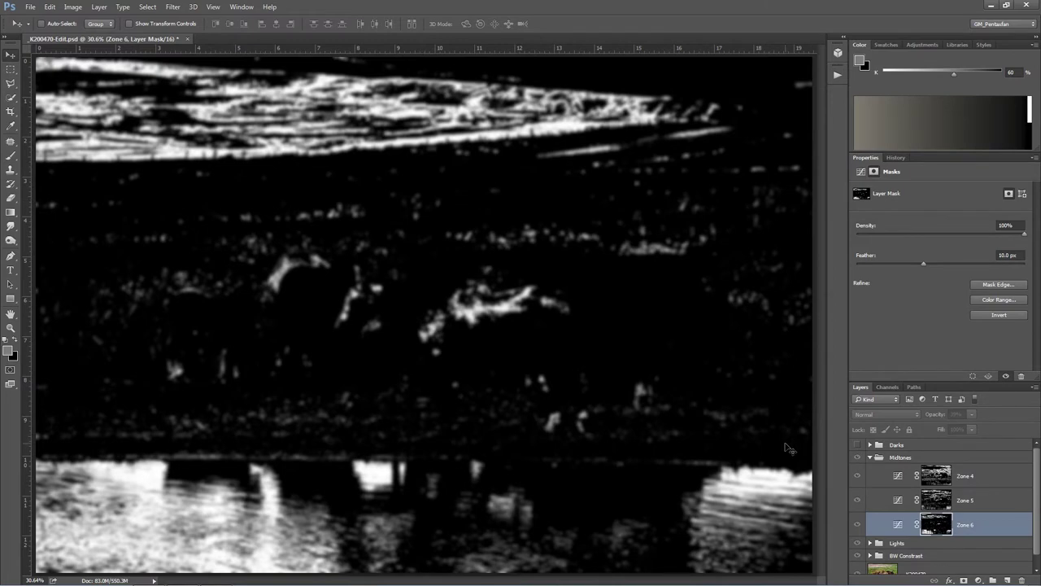
pyautogui.click(897, 525)
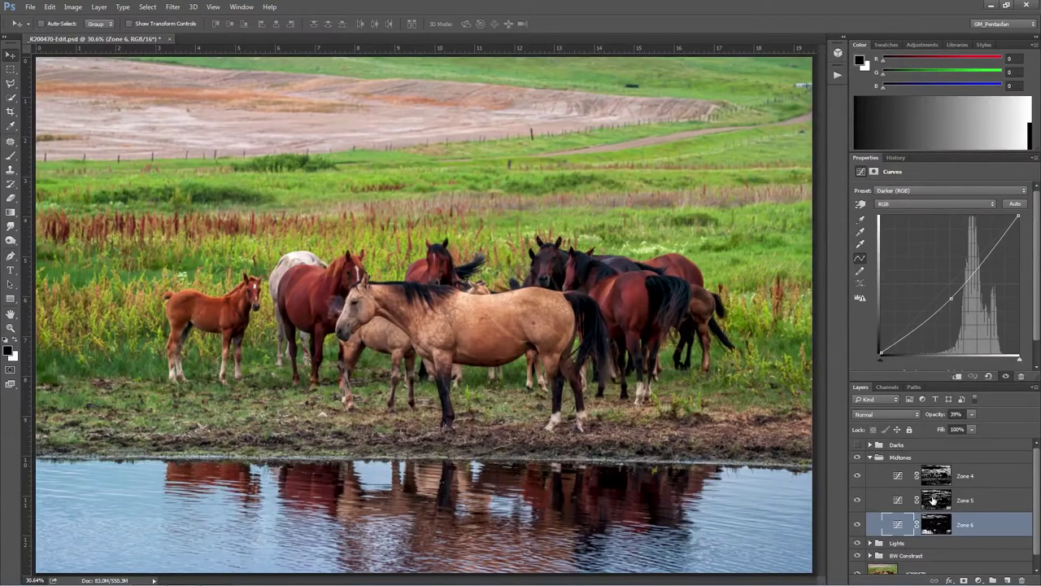
# Review Zone 5's Increase Contrast (RGB) curve and Zone 4's Lighter (RGB) curve at 37% opacity.
pyautogui.click(932, 500)
pyautogui.click(898, 500)
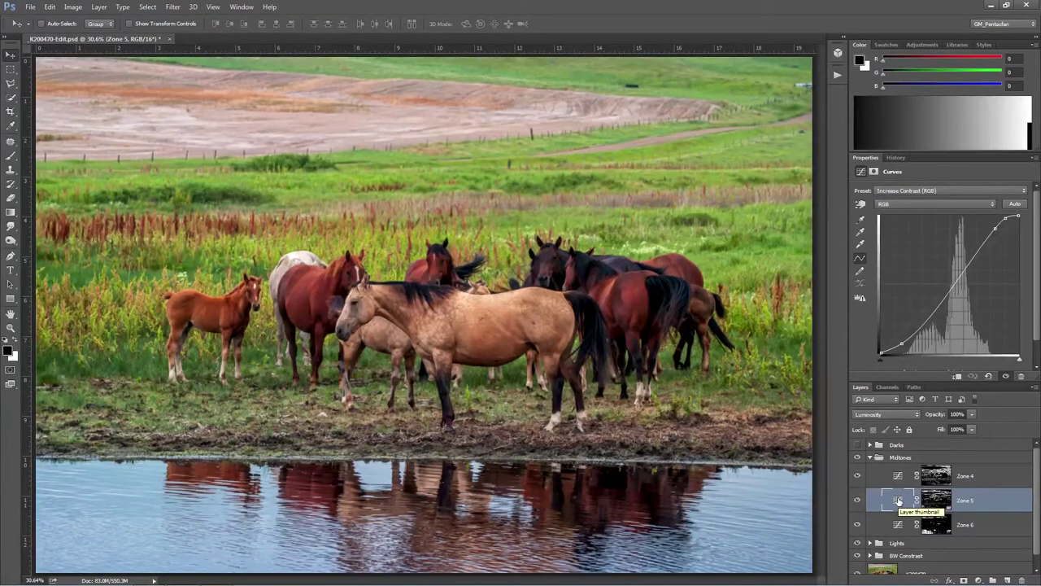
pyautogui.click(897, 476)
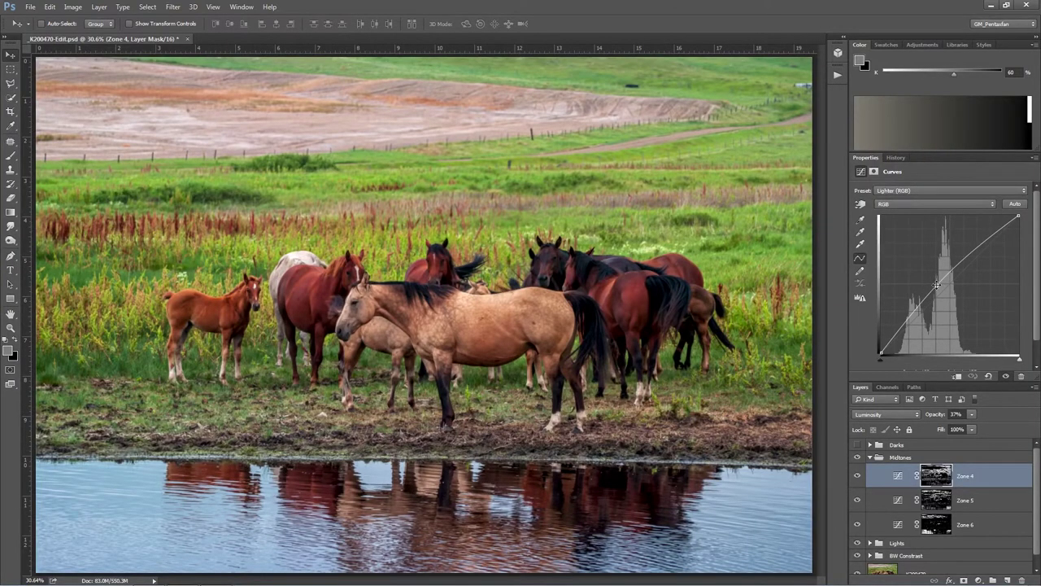
# Compare the photo with Zone 4 hidden and shown, and preview Zone 4's mask on the canvas.
pyautogui.click(857, 476)
pyautogui.click(857, 477)
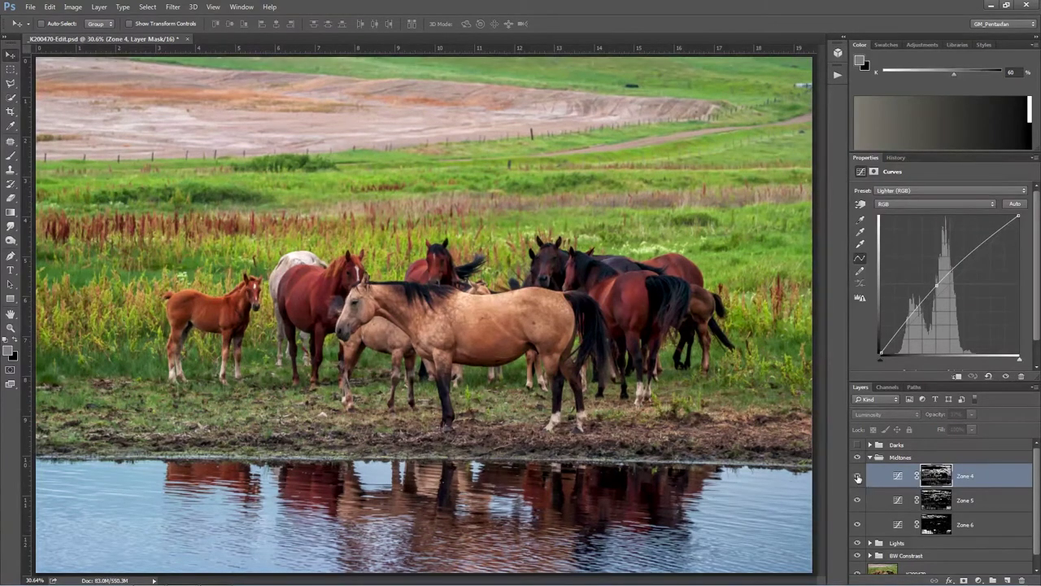
pyautogui.keyDown('alt'); pyautogui.click(942, 476); pyautogui.keyUp('alt')
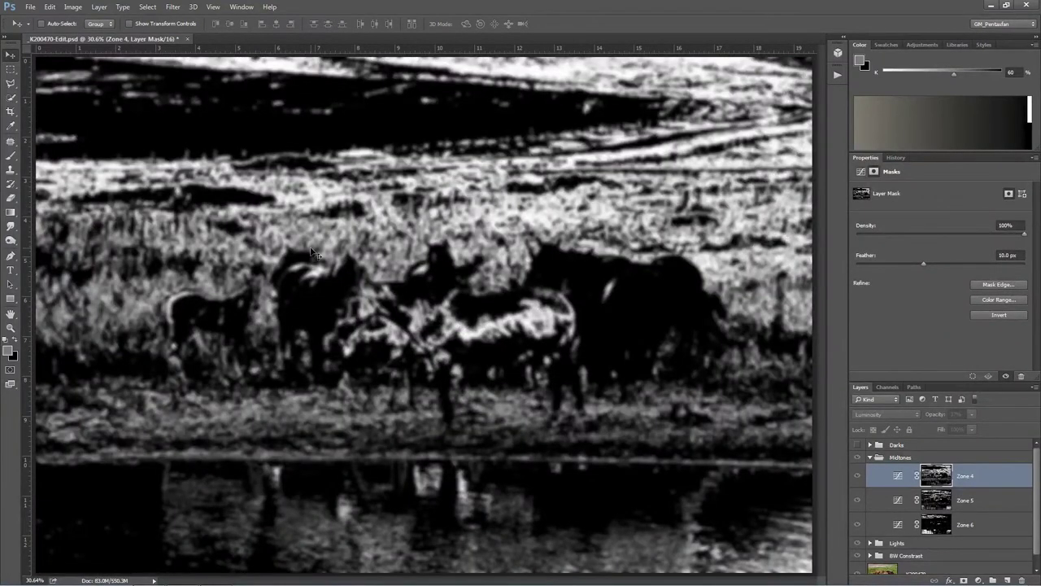
pyautogui.click(896, 478)
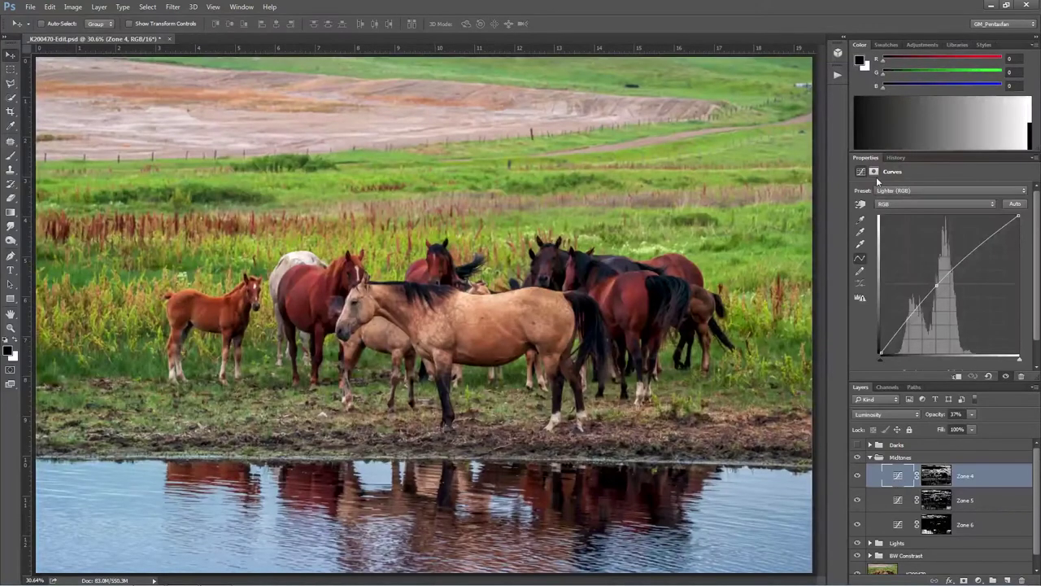
# Try different opacity values for Zone 4, leaving it at about 39%.
pyautogui.click(973, 415)
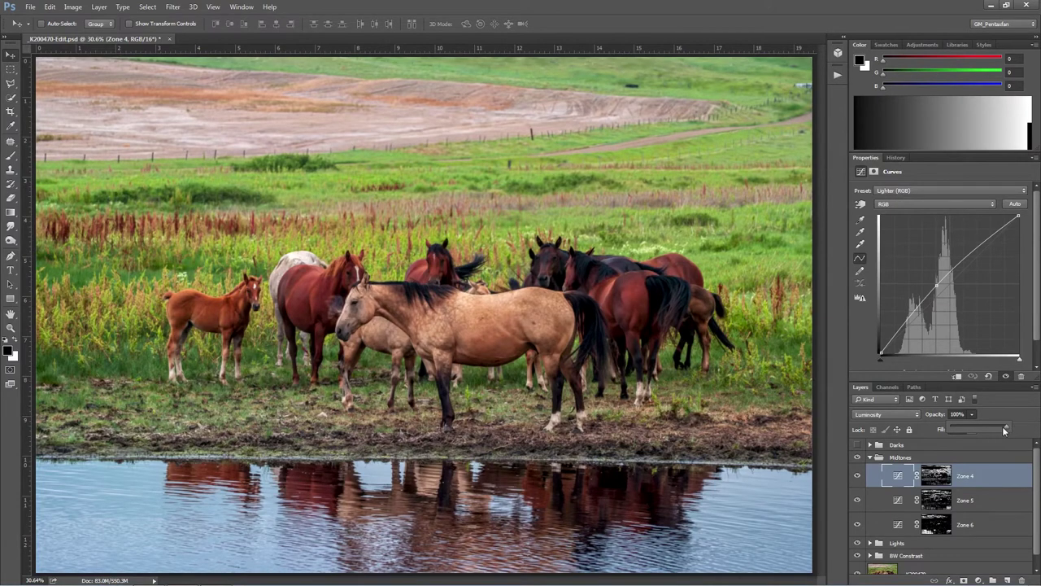
pyautogui.moveTo(1005, 429); pyautogui.dragTo(970, 429)
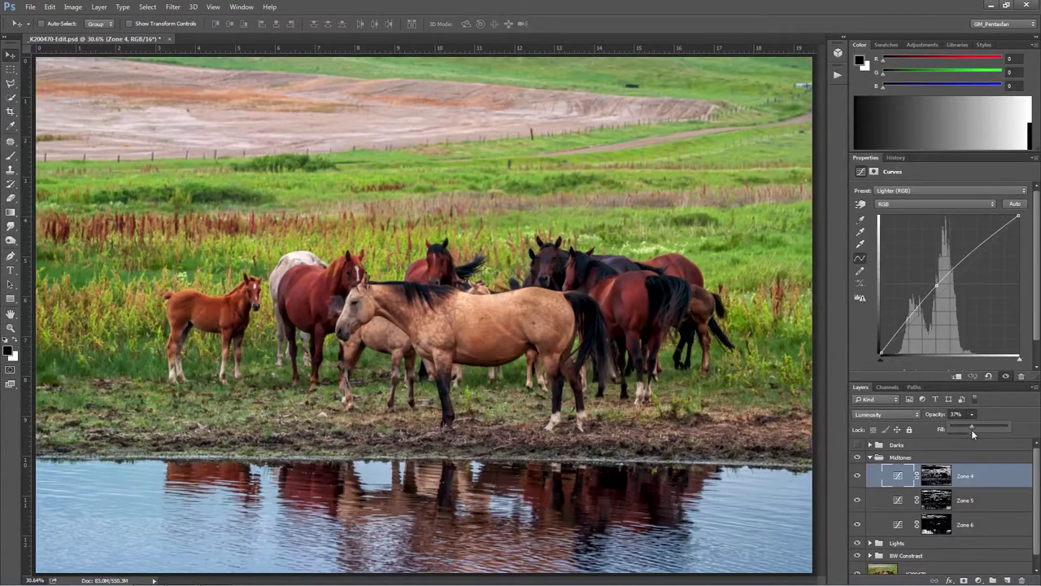
pyautogui.moveTo(977, 428)
pyautogui.mouseDown()
pyautogui.moveTo(1011, 429)
pyautogui.moveTo(973, 425)
pyautogui.mouseUp()
# Turn on the expanded Darks group, preview Zone 3's mask and compare the photo without Zone 3.
pyautogui.click(870, 445)
pyautogui.click(857, 445)
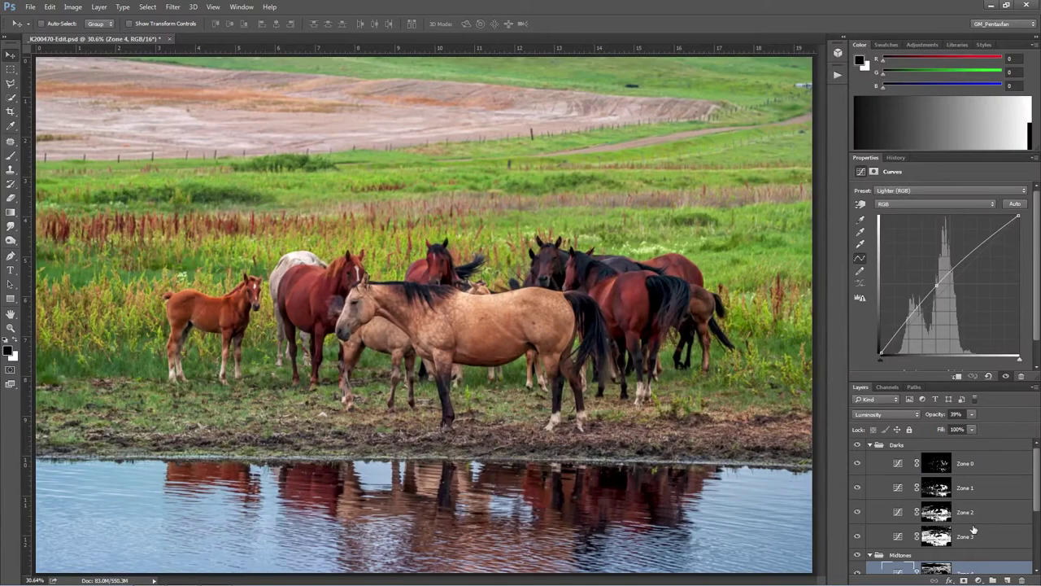
pyautogui.click(936, 537)
pyautogui.keyDown('alt'); pyautogui.click(935, 537); pyautogui.keyUp('alt')
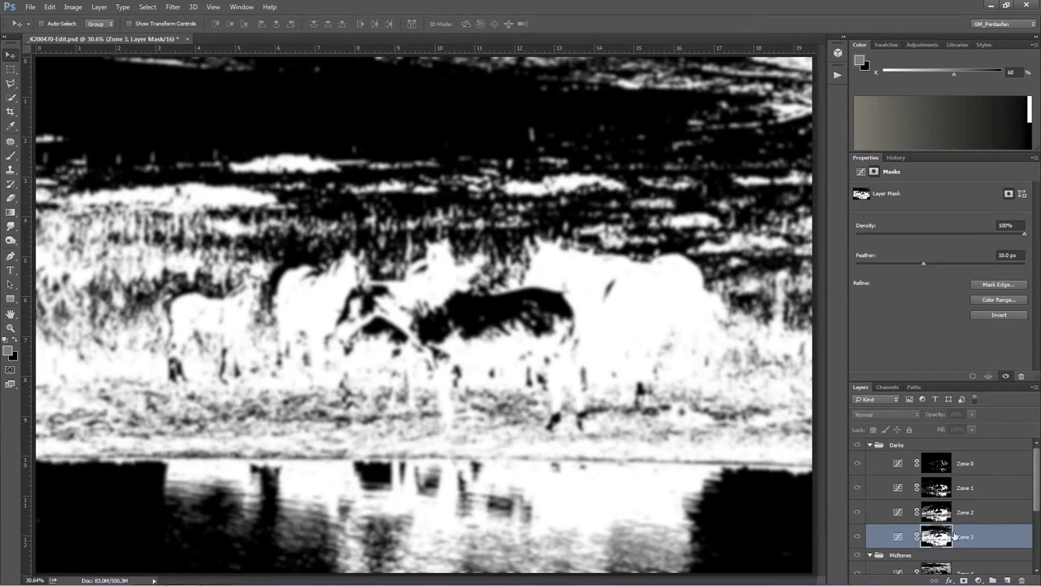
pyautogui.click(895, 540)
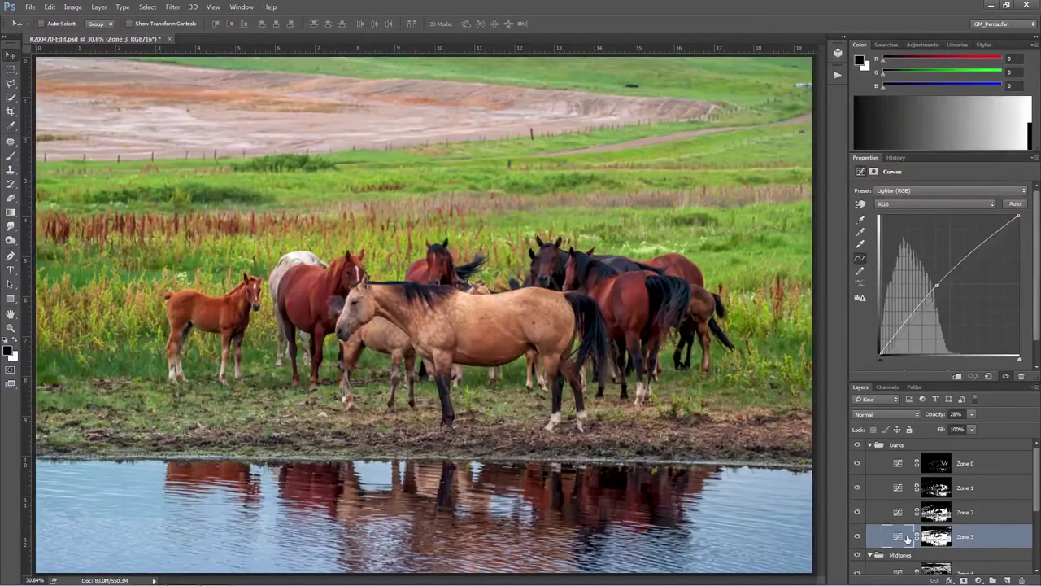
pyautogui.click(857, 537)
pyautogui.click(857, 536)
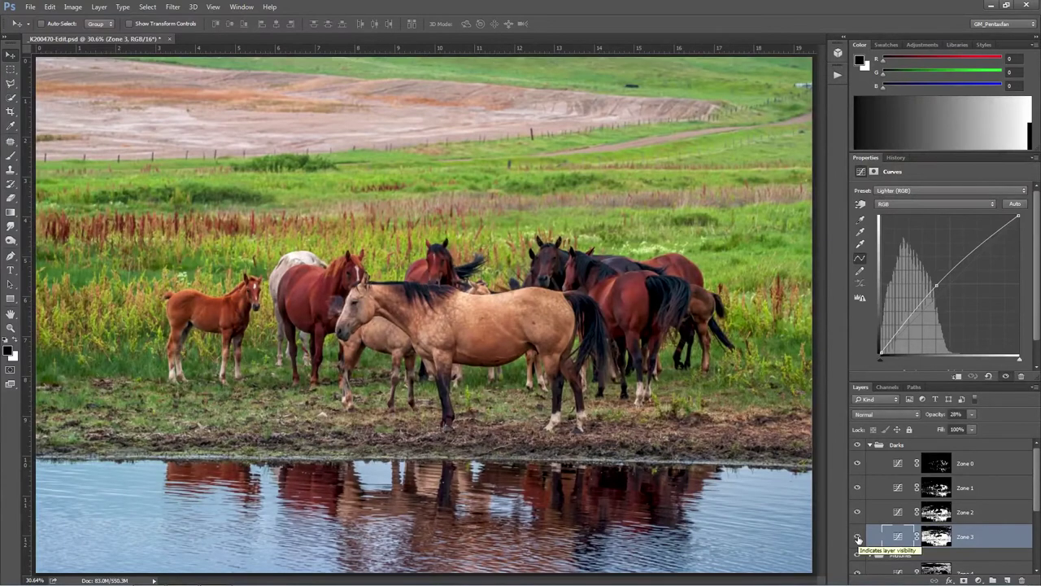
# Compare the photo with the Zone 1 curve hidden and shown twice, leaving it visible.
pyautogui.click(898, 512)
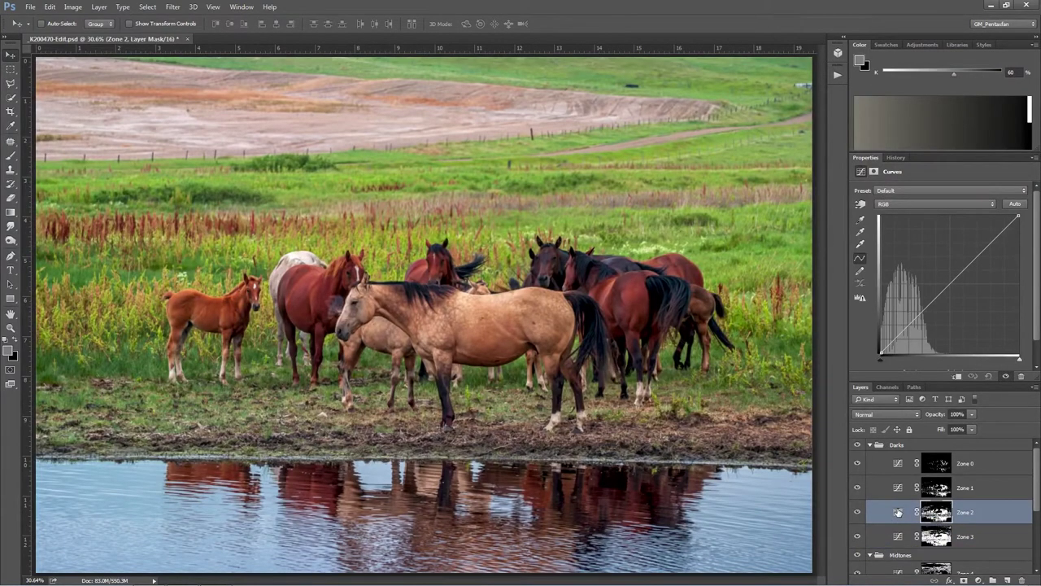
pyautogui.click(897, 488)
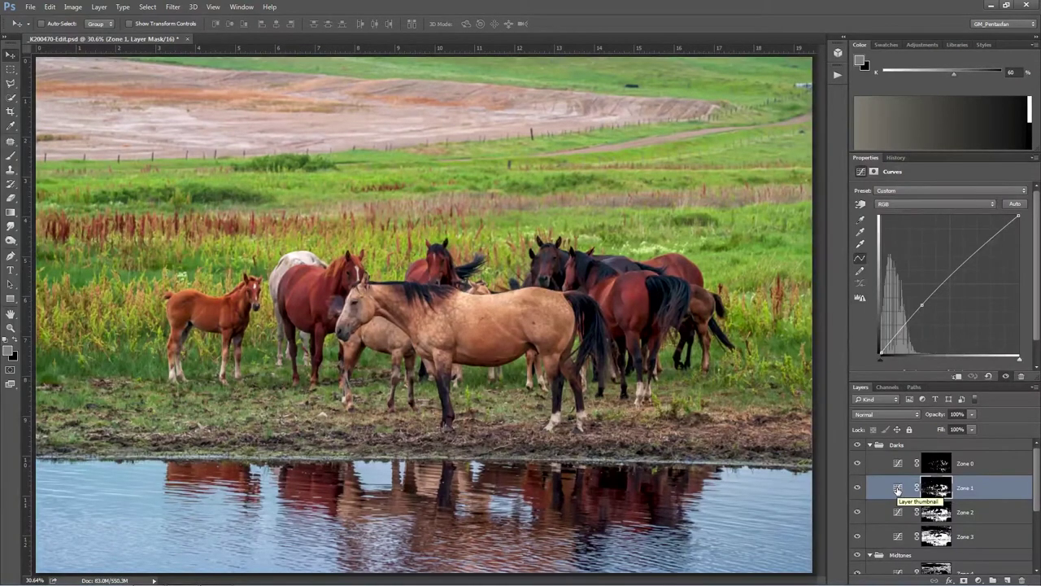
pyautogui.click(857, 487)
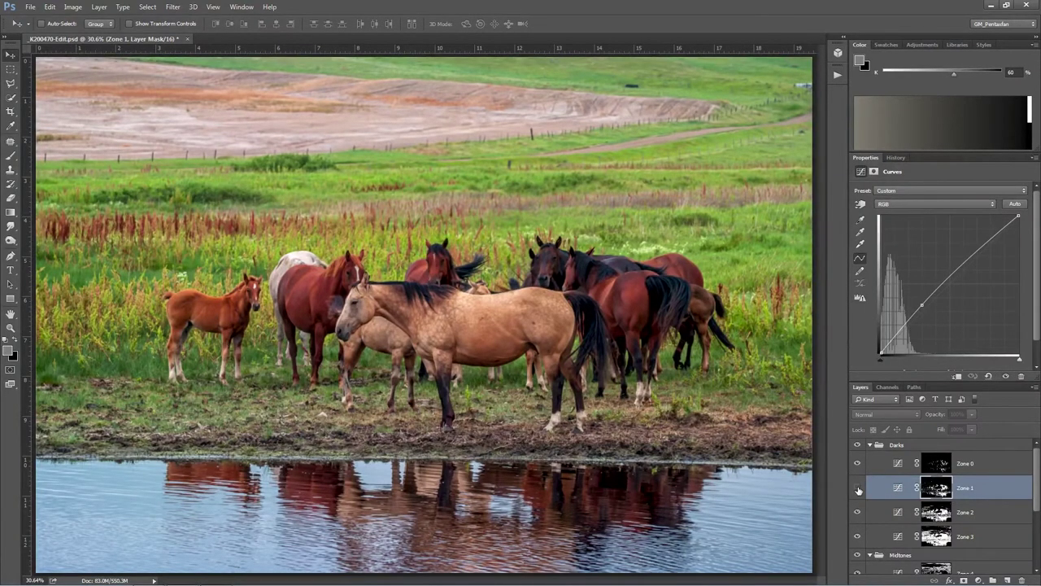
pyautogui.click(857, 488)
pyautogui.click(857, 488)
pyautogui.click(858, 488)
# Select the Zone 0 curve adjustment and hide it to judge its shadow lift.
pyautogui.click(897, 463)
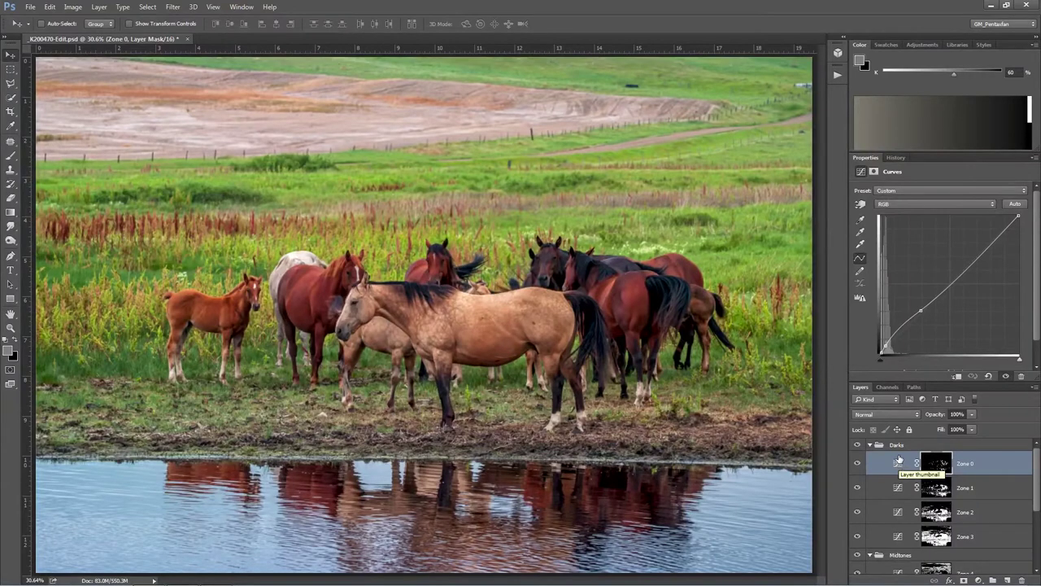
pyautogui.click(898, 462)
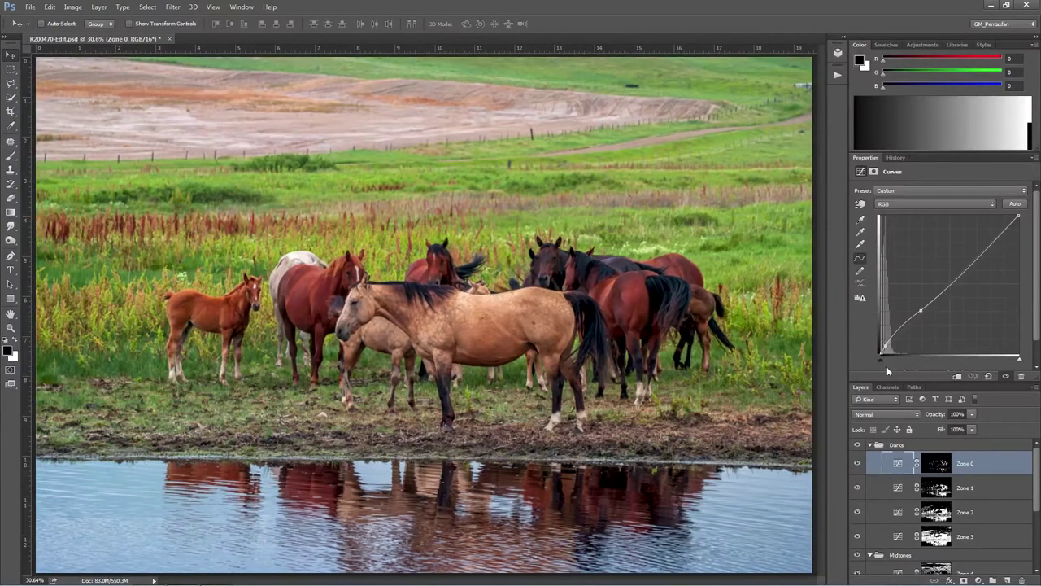
pyautogui.click(856, 463)
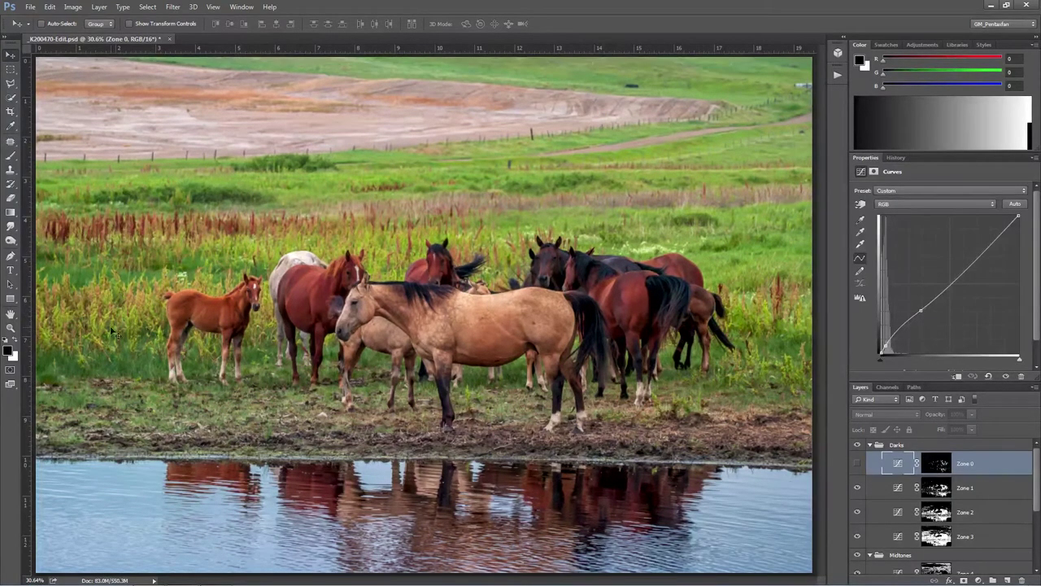
pyautogui.click(11, 328)
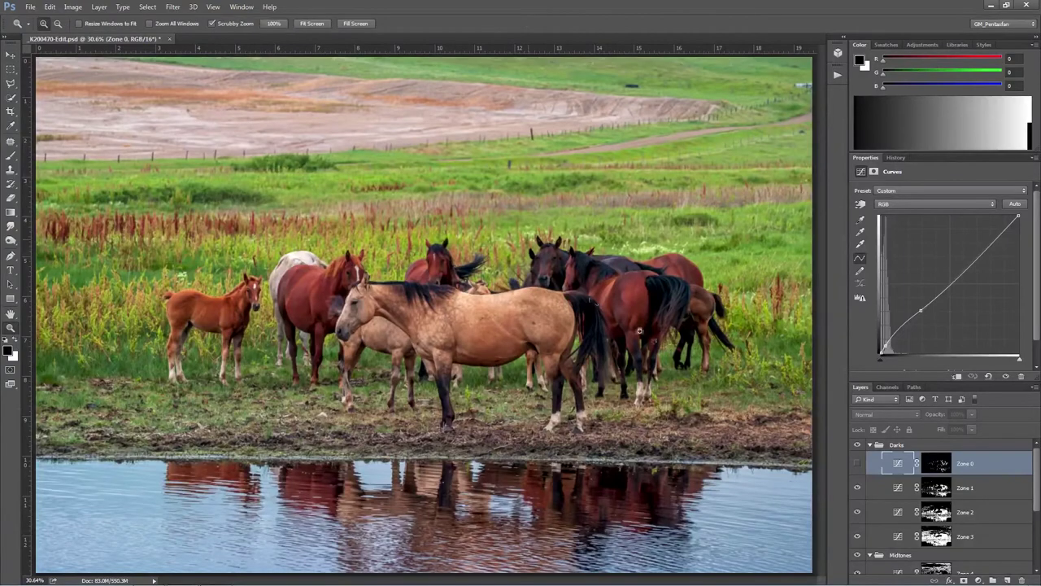
# Zoom to about 213% on the dark horse's head and show the Zone 0 curve again.
pyautogui.moveTo(539, 251); pyautogui.dragTo(729, 391)
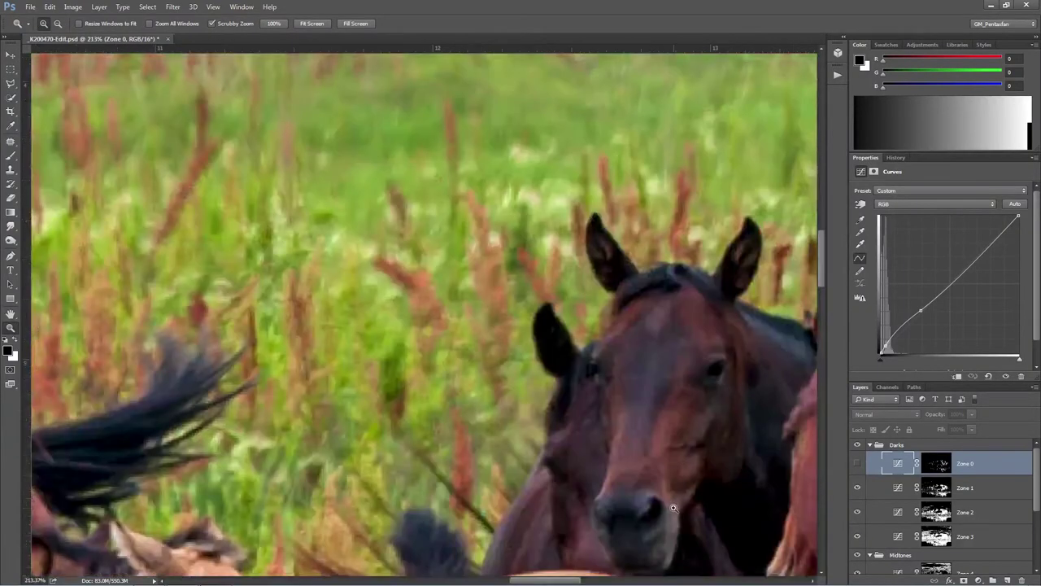
pyautogui.moveTo(564, 582); pyautogui.dragTo(637, 582)
pyautogui.moveTo(821, 259); pyautogui.dragTo(819, 279)
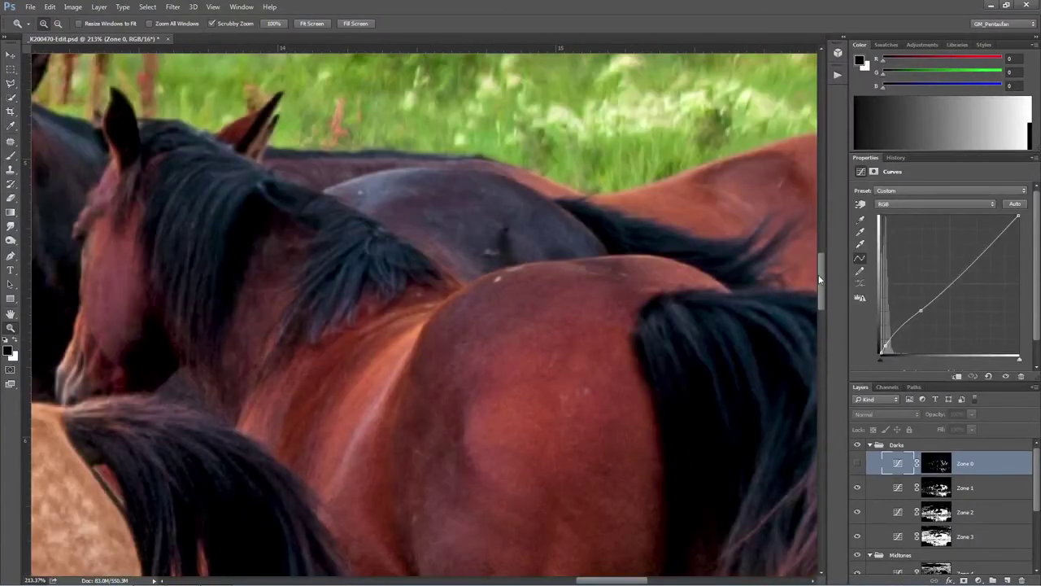
pyautogui.click(857, 465)
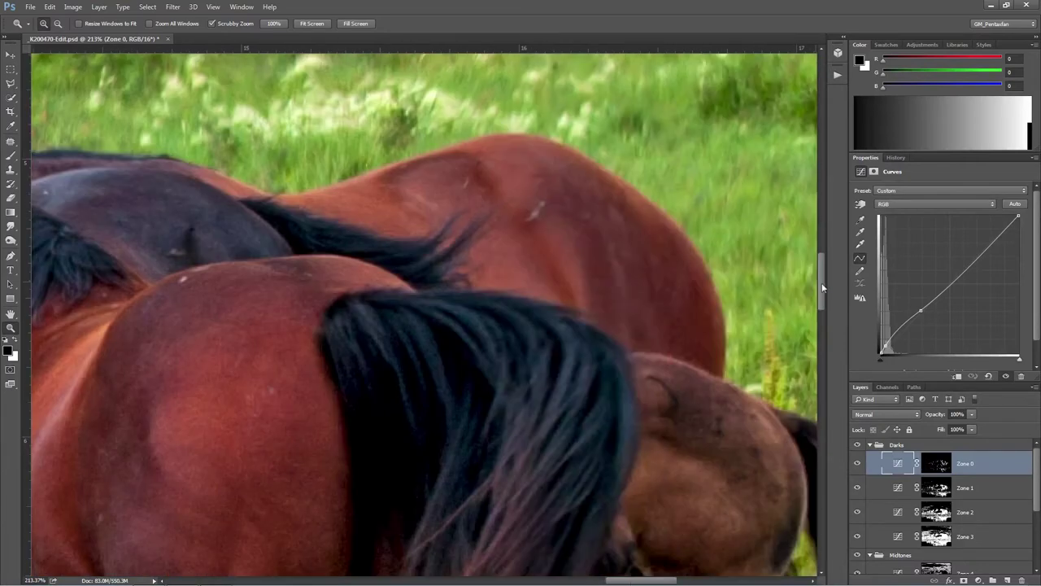
# Compare the horses' legs with Zone 0 on and off, leave it on, and fit the photo to screen.
pyautogui.moveTo(823, 288); pyautogui.dragTo(823, 332)
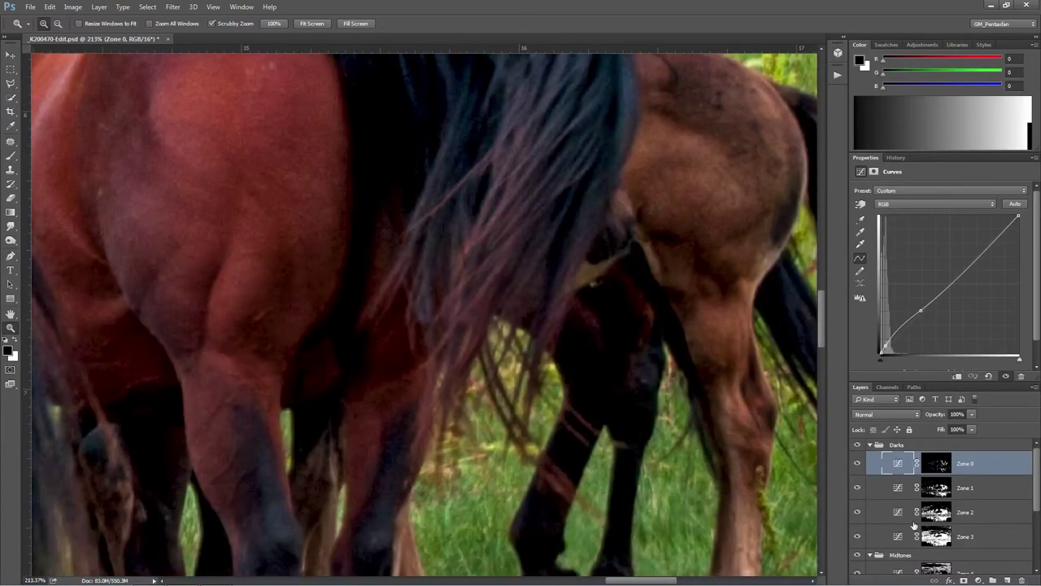
pyautogui.click(858, 463)
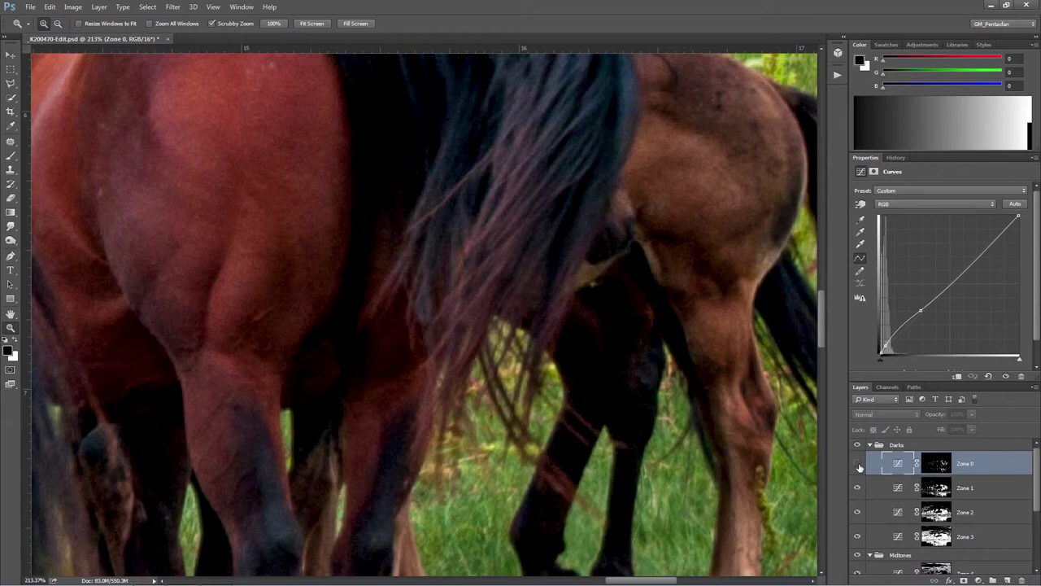
pyautogui.click(858, 463)
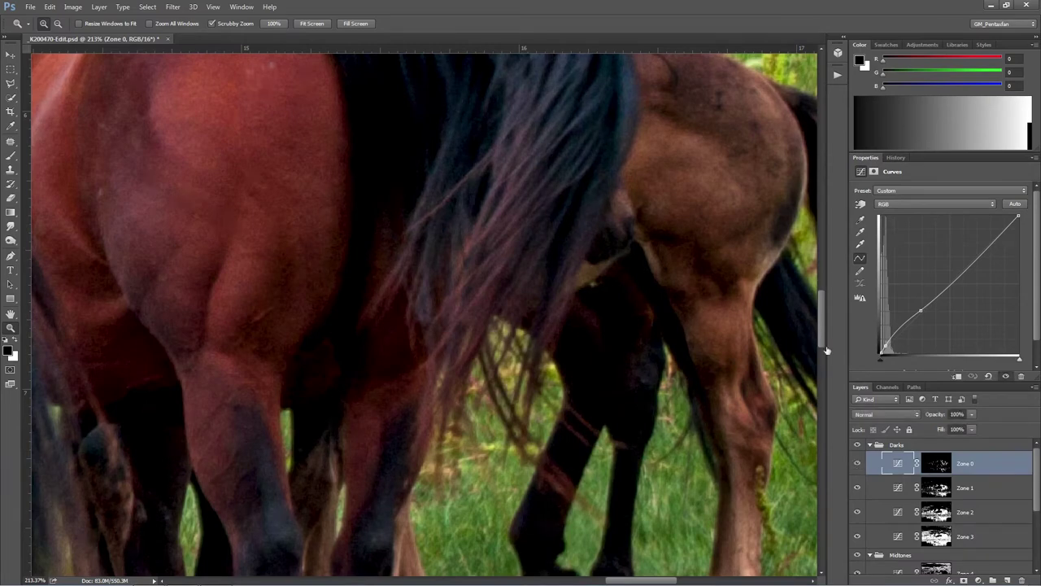
pyautogui.moveTo(823, 311); pyautogui.dragTo(822, 288)
pyautogui.click(858, 463)
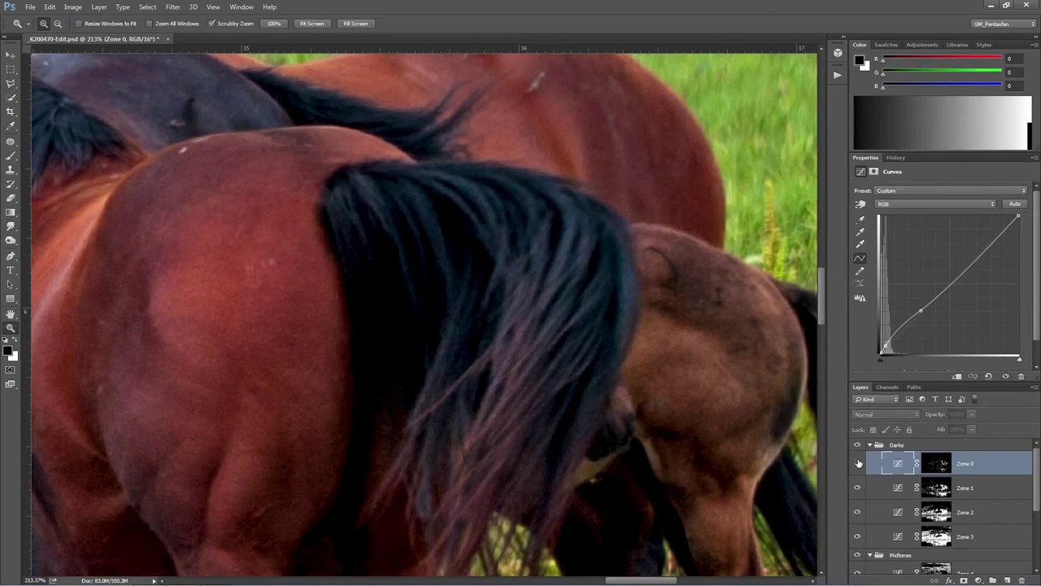
pyautogui.click(858, 463)
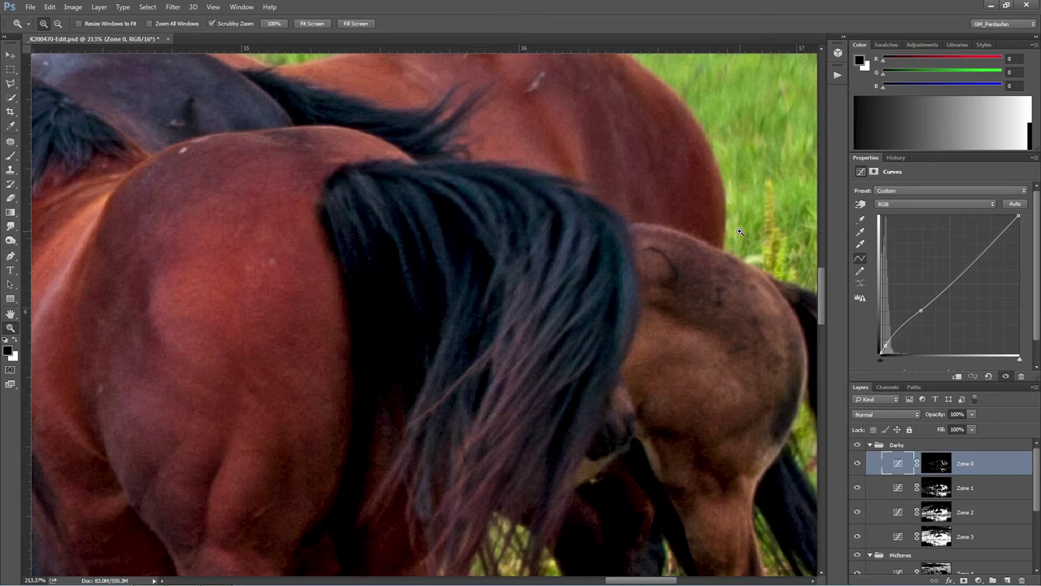
pyautogui.hotkey('ctrl', '0')
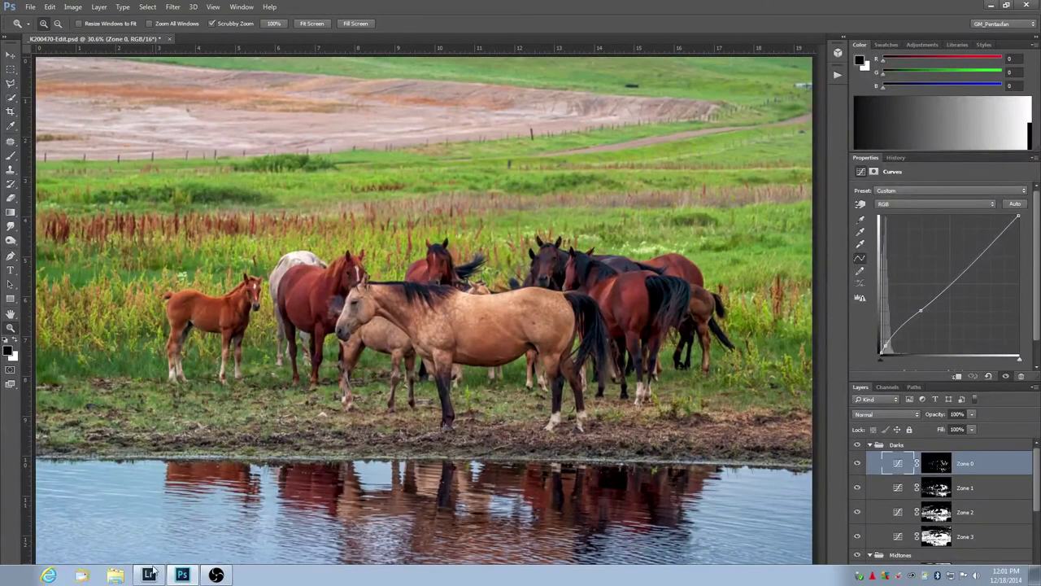
# Switch from Photoshop to Lightroom's Develop module to keep editing the horse photo.
pyautogui.click(150, 576)
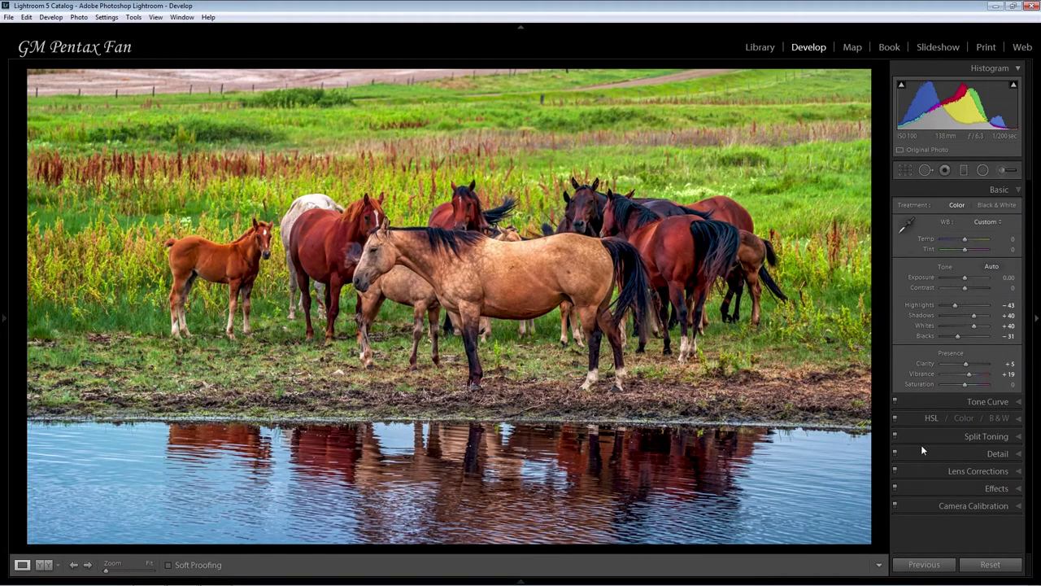
# Check the crop framing, then move to the copy with Highlights −100, Shadows +100, Blacks −60.
pyautogui.click(906, 170)
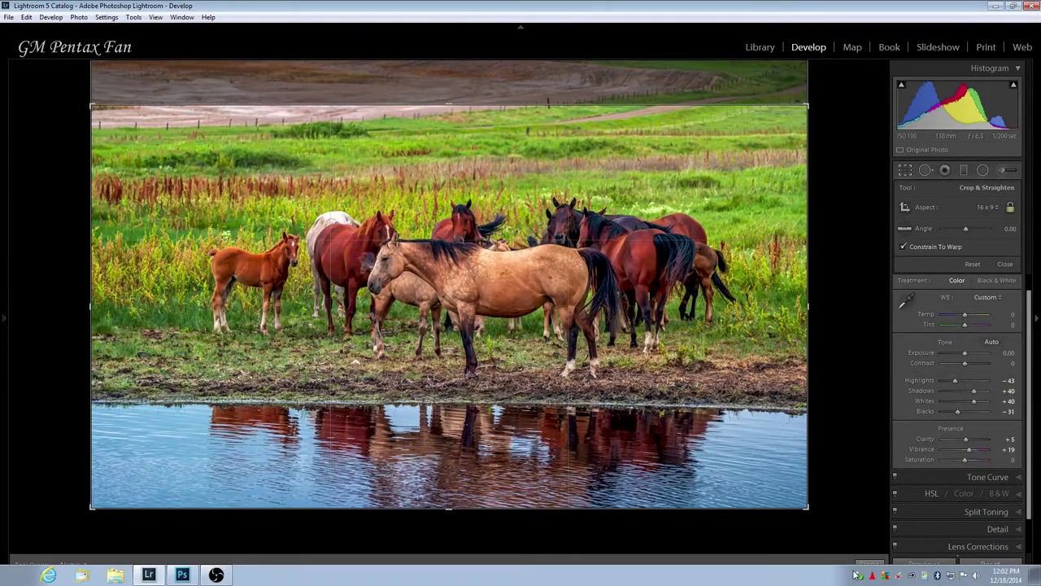
pyautogui.click(869, 564)
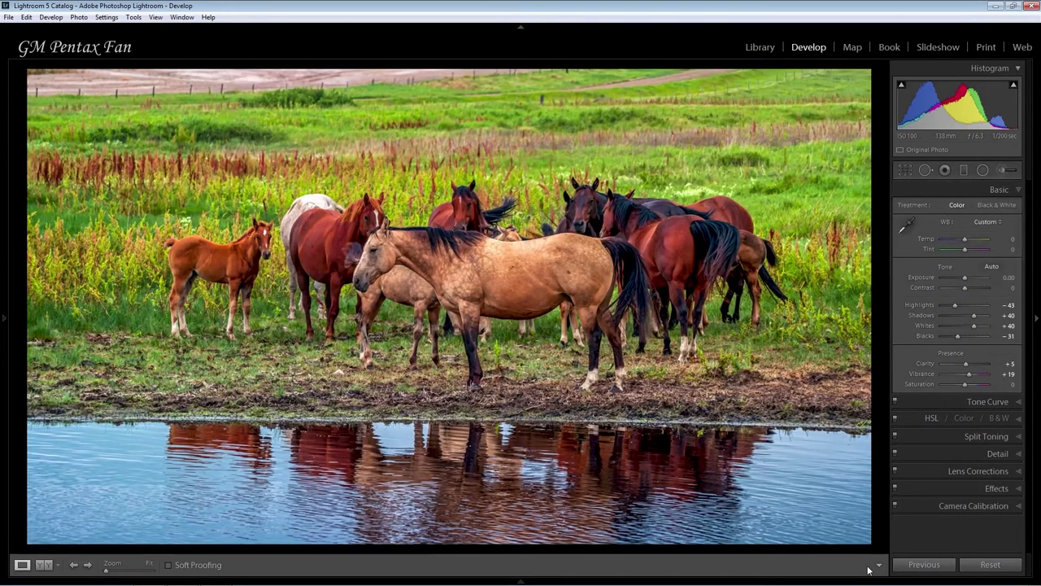
pyautogui.press('Right')
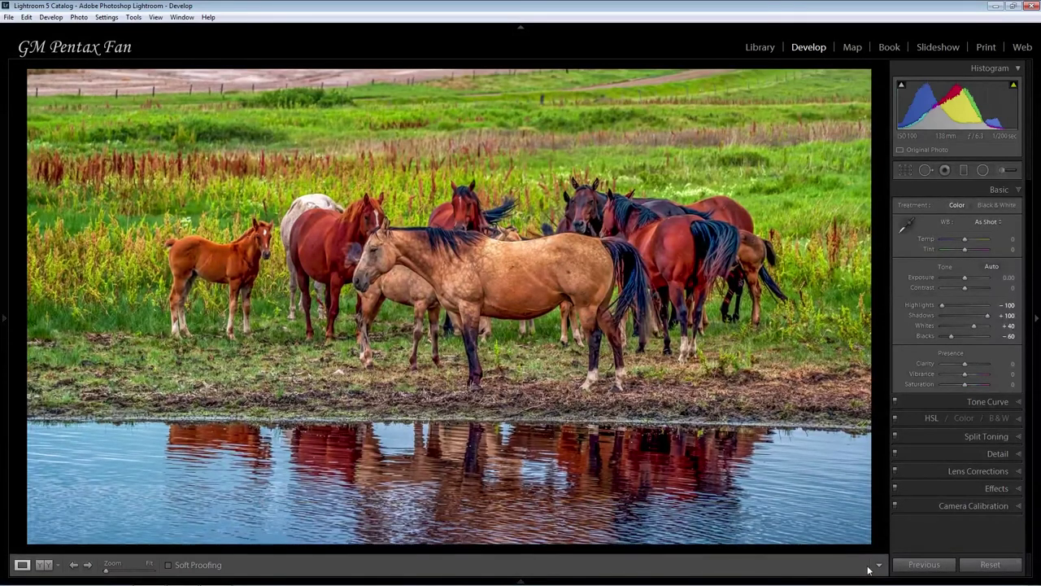
pyautogui.click(966, 171)
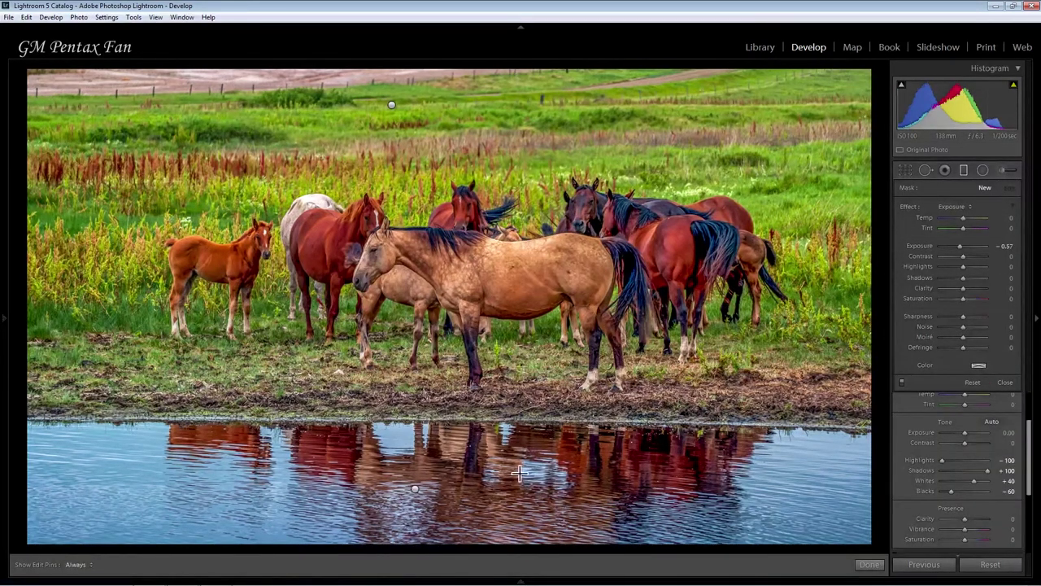
# Draw a −0.57 exposure graduated filter over the pond, compare it off and on, then nudge it up.
pyautogui.moveTo(415, 493); pyautogui.dragTo(463, 399)
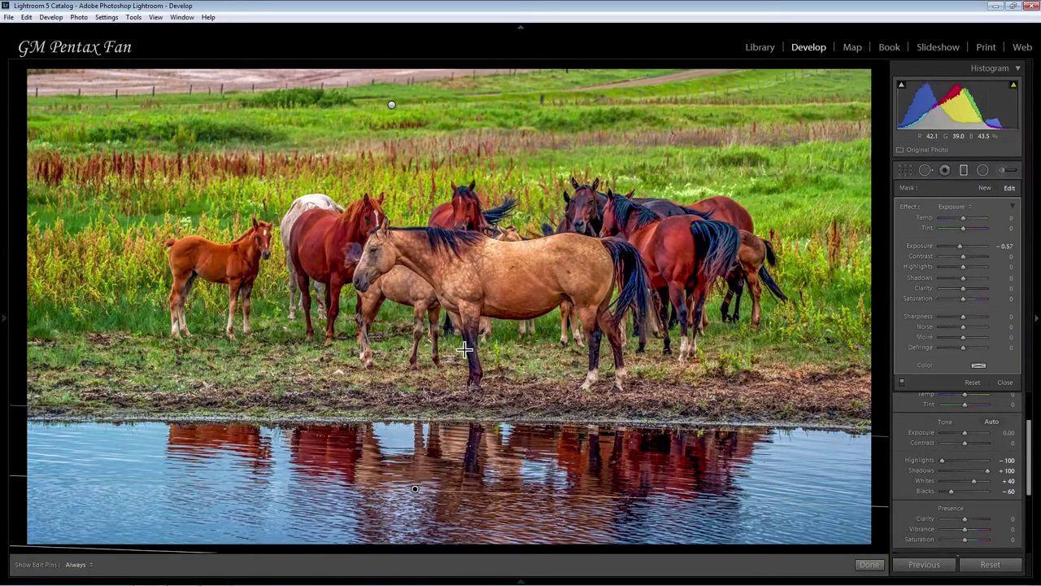
pyautogui.click(902, 385)
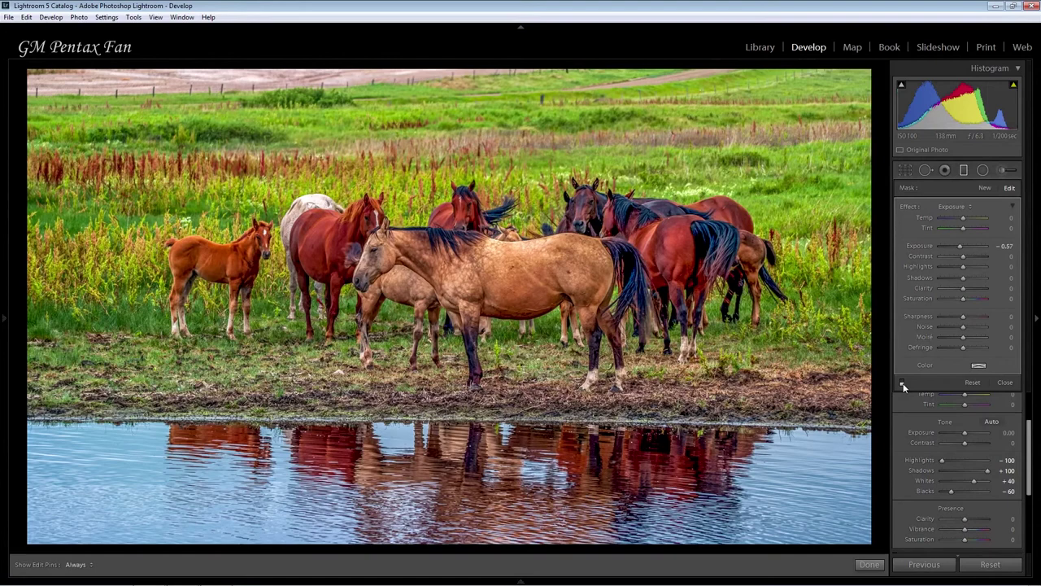
pyautogui.click(903, 386)
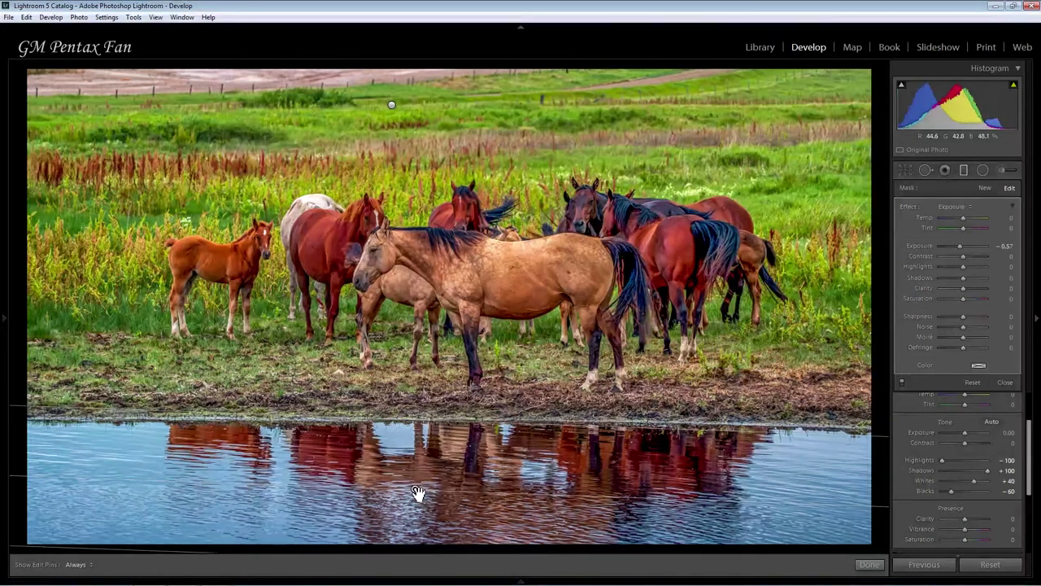
pyautogui.moveTo(416, 493); pyautogui.dragTo(416, 460)
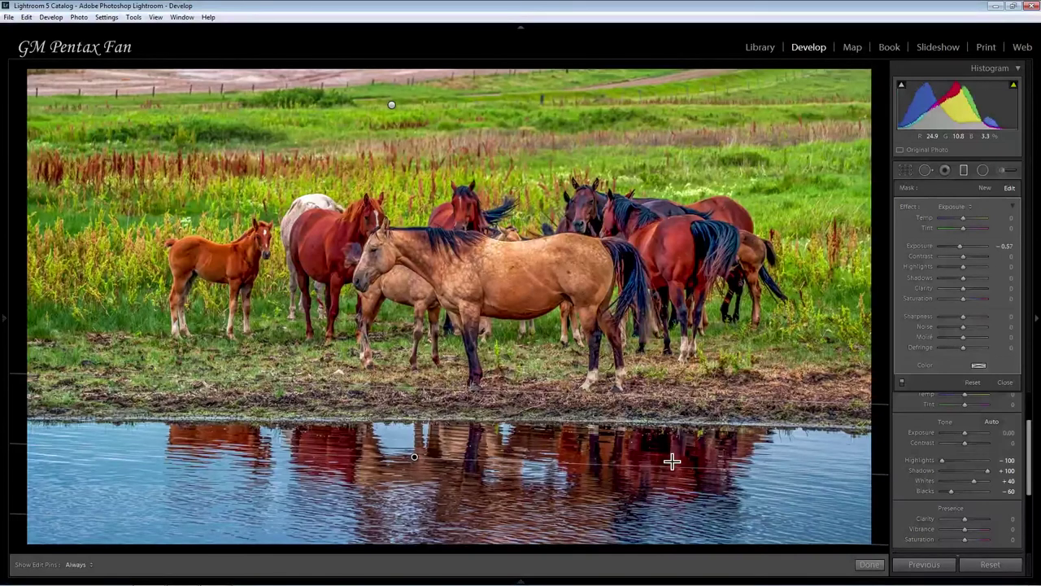
# Exit the Graduated Filter tool to view the finished horse edit.
pyautogui.click(869, 564)
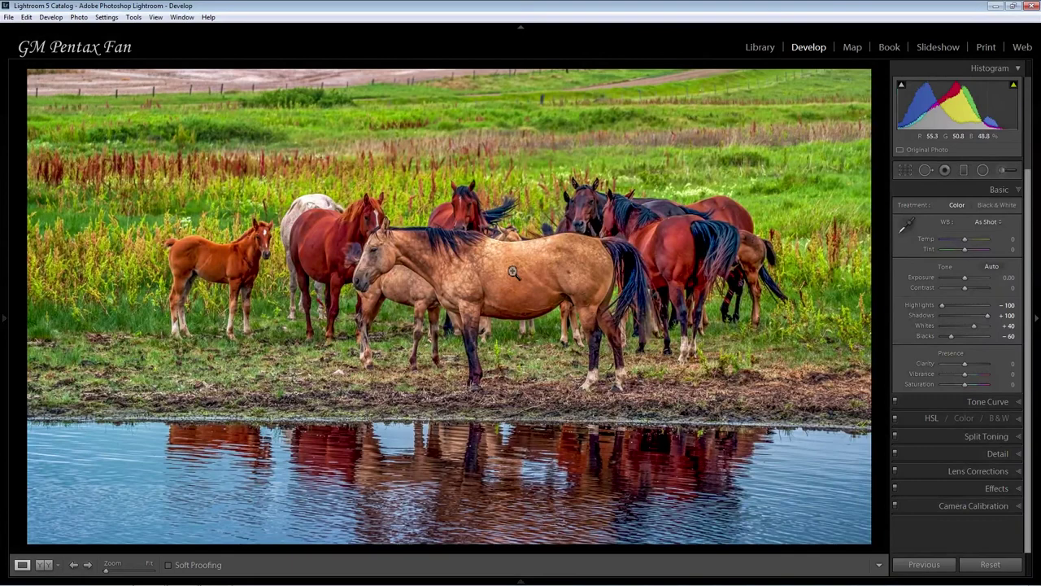
# Select the original and edited horse photos in the grid and compare them side by side, original left.
pyautogui.press('g')
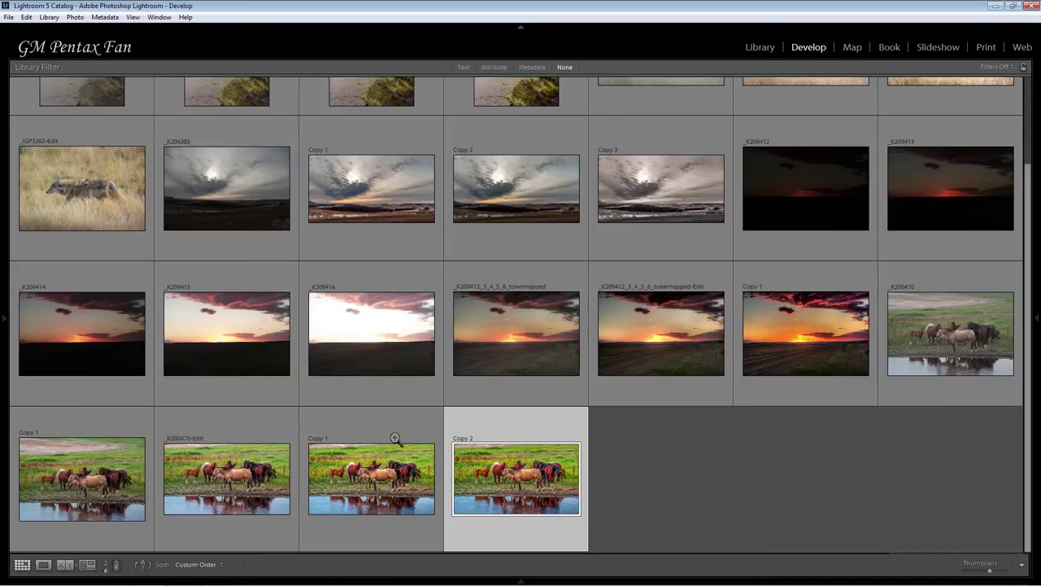
pyautogui.keyDown('ctrl'); pyautogui.click(930, 327); pyautogui.keyUp('ctrl')
pyautogui.click(61, 565)
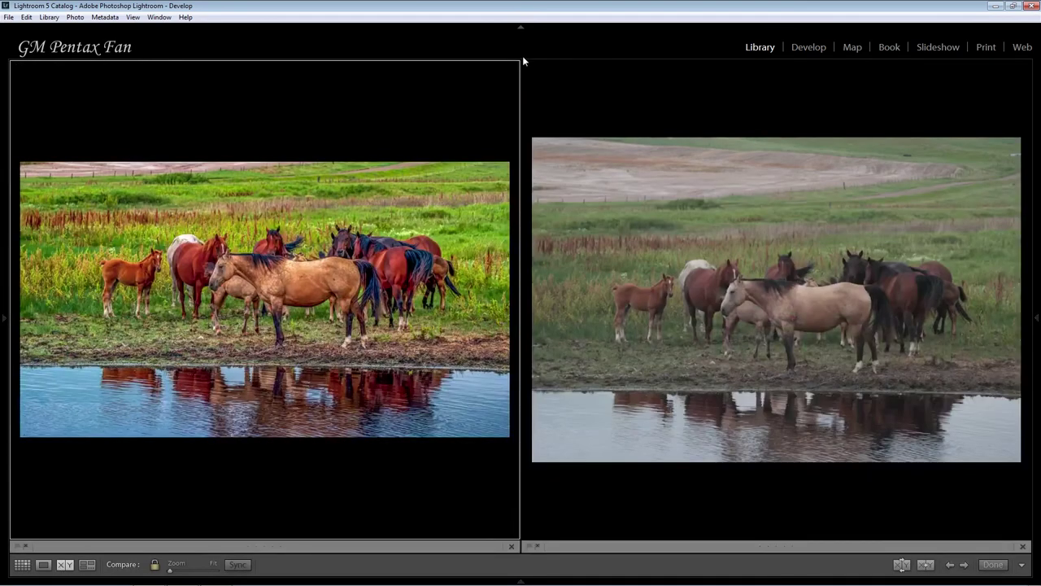
pyautogui.click(901, 565)
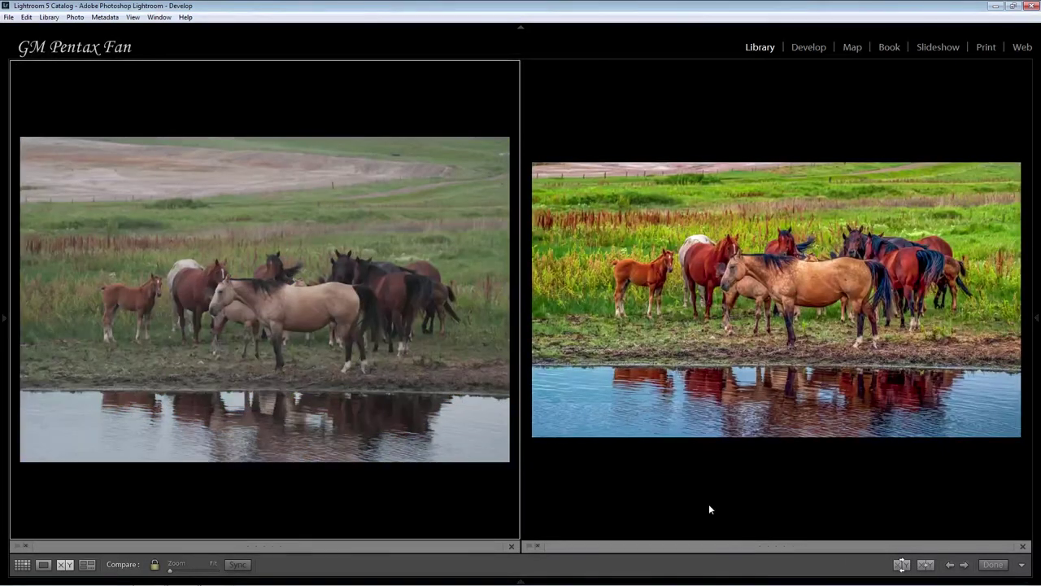
pyautogui.click(662, 472)
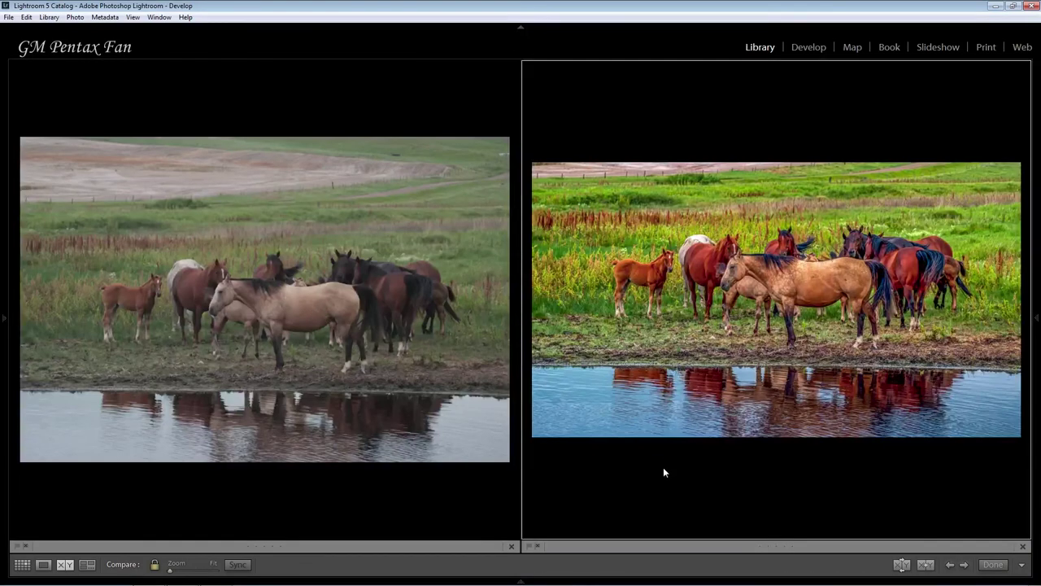